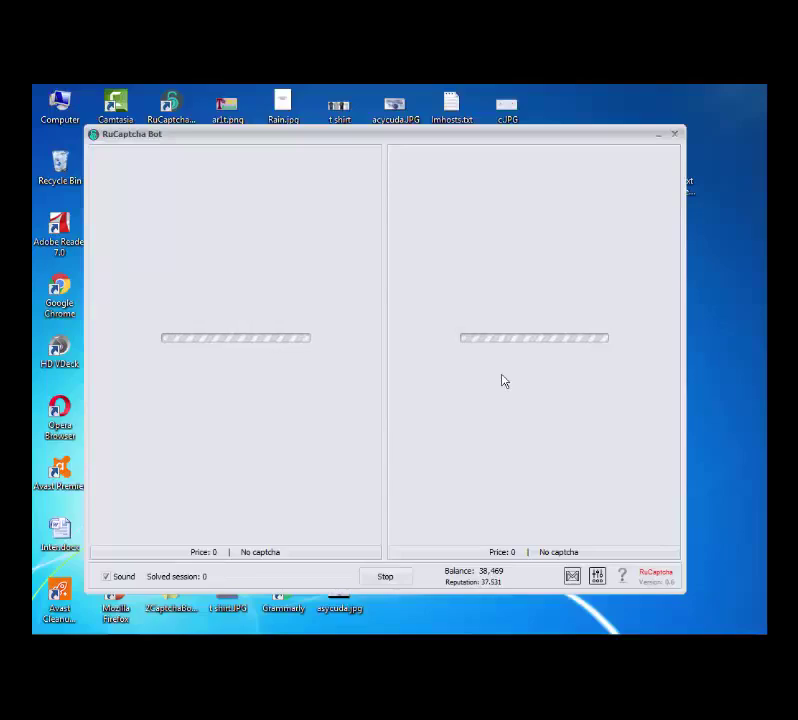
Nudge the RuCaptcha Bot window slightly and wait for the 'I'm not a robot' task to load.
{"action": "mouse_move", "coordinate": [286, 145]}
{"action": "left_mouse_down"}
{"action": "mouse_move", "coordinate": [371, 160]}
{"action": "mouse_move", "coordinate": [294, 139]}
{"action": "mouse_move", "coordinate": [297, 147]}
{"action": "left_mouse_up"}
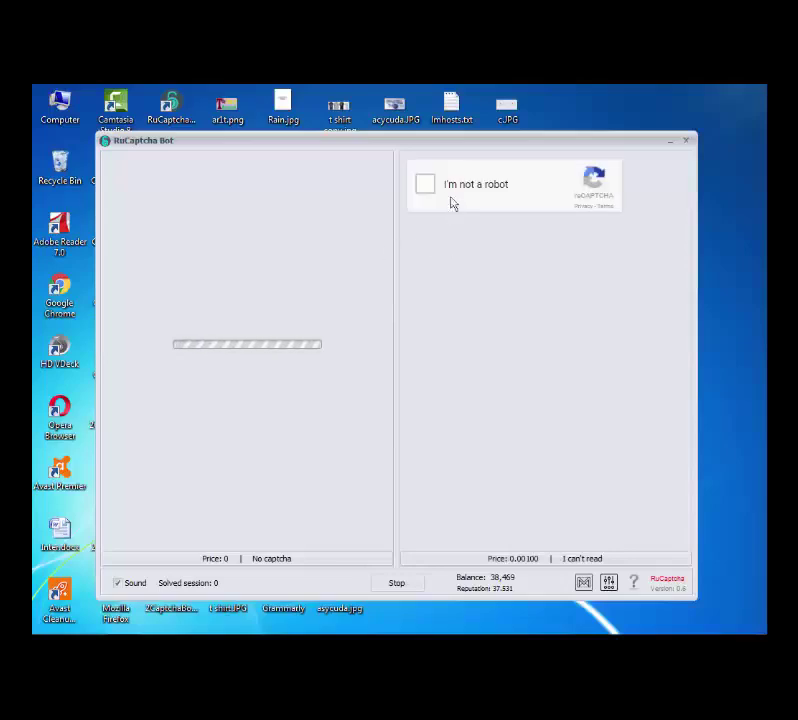
Start the reCAPTCHA check and mark the three road images.
{"action": "left_click", "coordinate": [424, 186]}
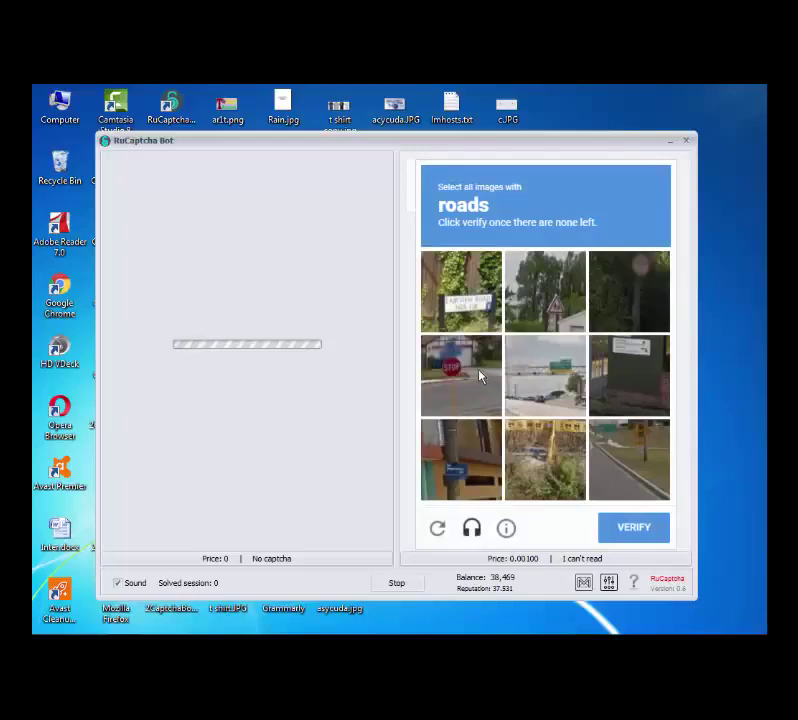
{"action": "left_click", "coordinate": [478, 383]}
{"action": "left_click", "coordinate": [605, 432]}
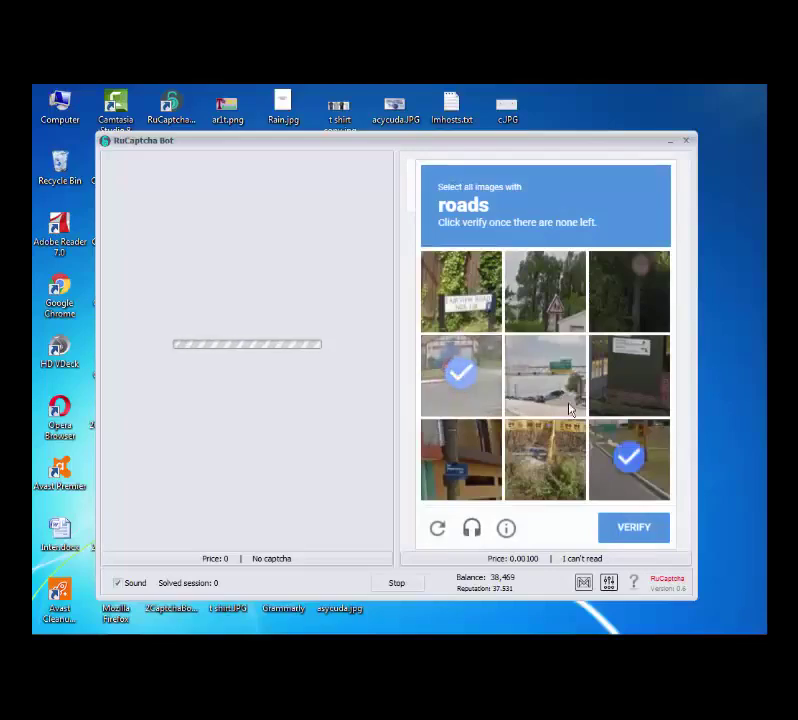
{"action": "left_click", "coordinate": [548, 388]}
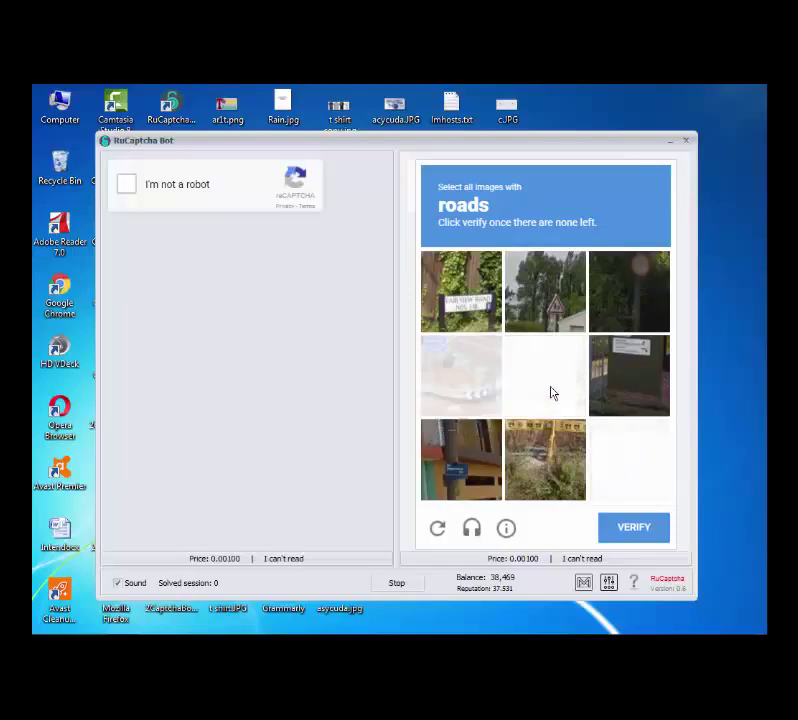
Start the second reCAPTCHA, select the connection error text, then try quitting the bot.
{"action": "left_click", "coordinate": [126, 187]}
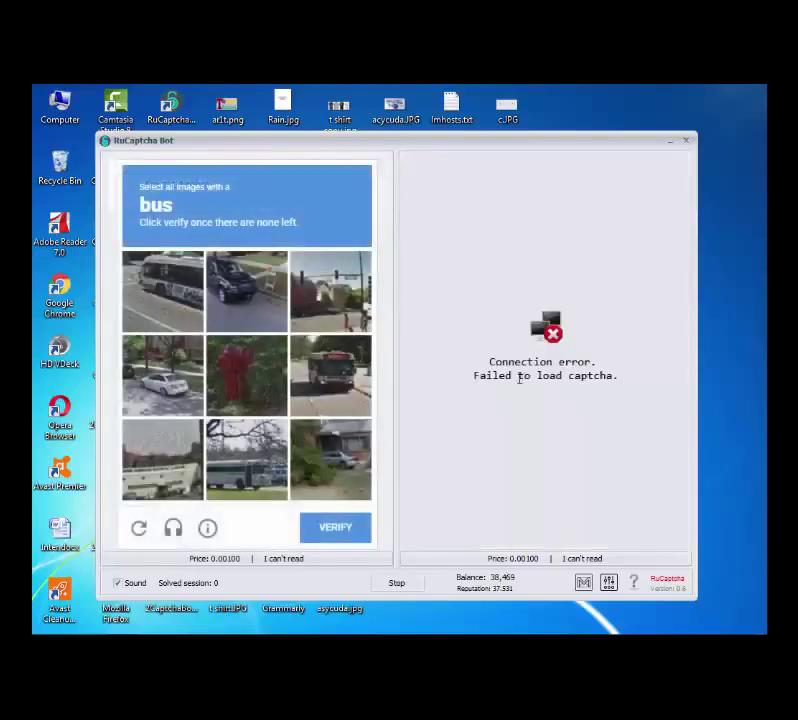
{"action": "left_click_drag", "start_coordinate": [491, 361], "coordinate": [611, 378]}
{"action": "left_click_drag", "start_coordinate": [489, 362], "coordinate": [600, 376]}
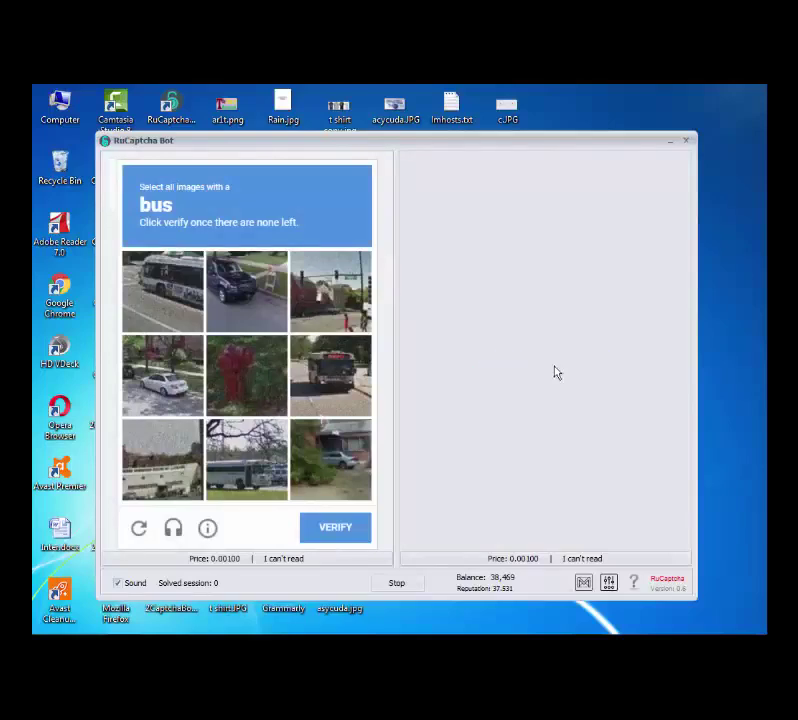
{"action": "left_click", "coordinate": [688, 143]}
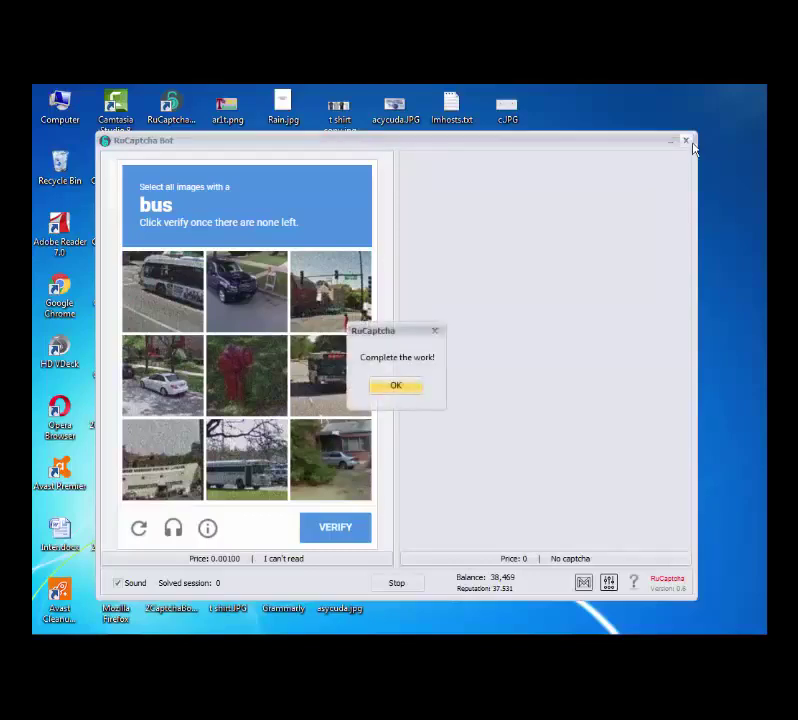
{"action": "left_click", "coordinate": [398, 388]}
Dismiss the warning, close RuCaptcha Bot, and refresh the desktop three times.
{"action": "left_click", "coordinate": [400, 584]}
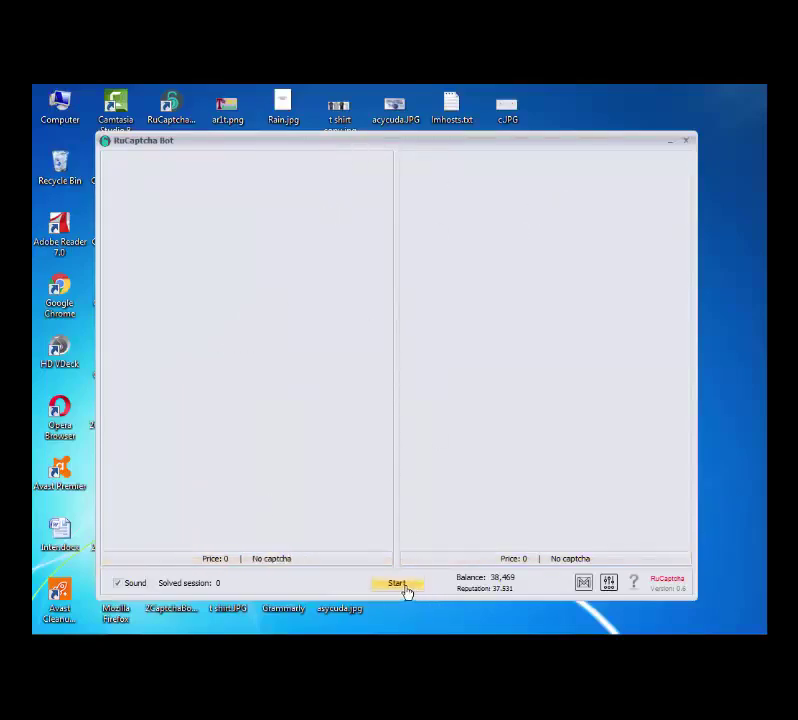
{"action": "left_click", "coordinate": [687, 142]}
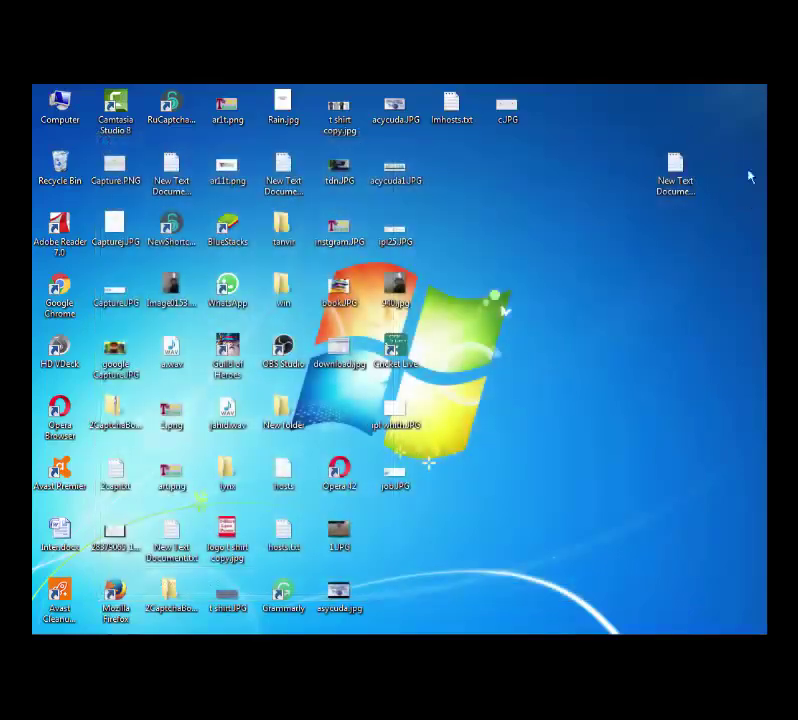
{"action": "right_click", "coordinate": [598, 259]}
{"action": "left_click", "coordinate": [669, 302]}
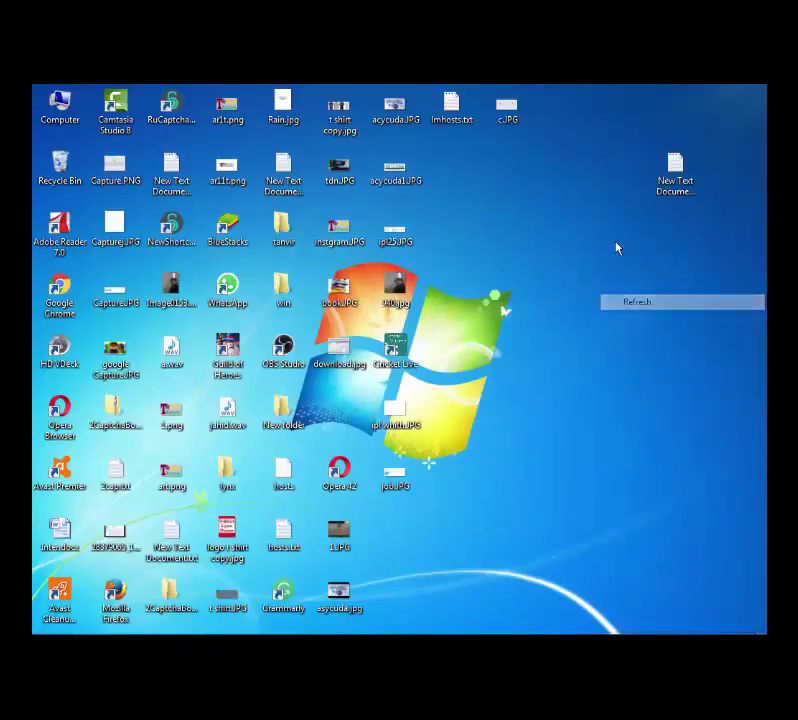
{"action": "right_click", "coordinate": [598, 244]}
{"action": "left_click", "coordinate": [639, 284]}
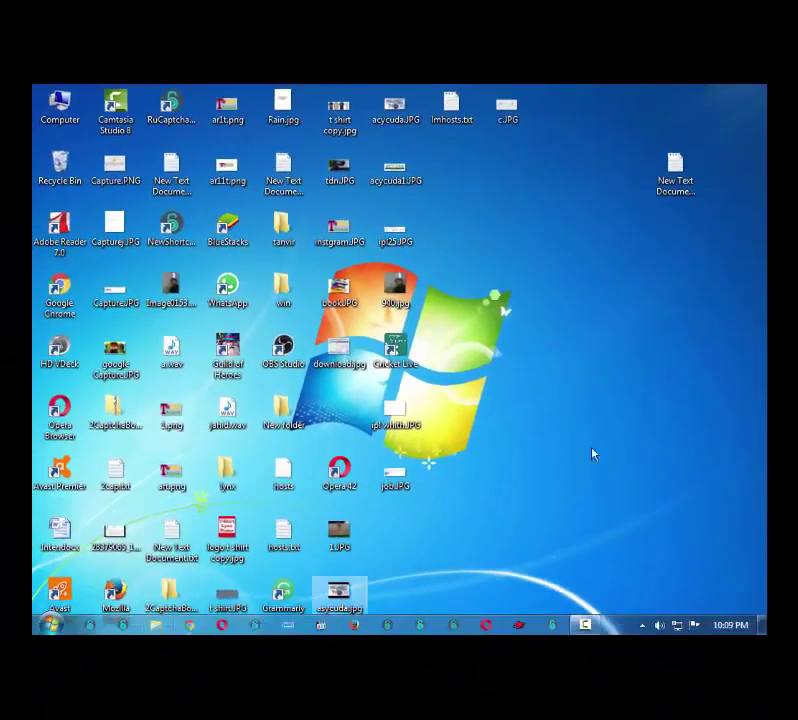
{"action": "right_click", "coordinate": [661, 281]}
{"action": "left_click", "coordinate": [654, 321]}
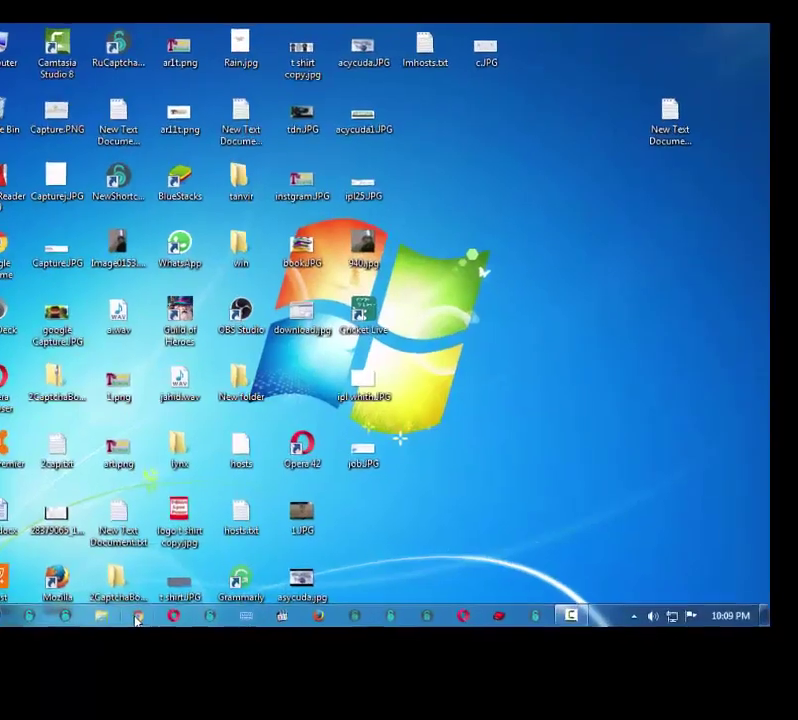
Bring up Chrome, add a new tab, and close the After Effects, captcha error and pc tutorial tabs.
{"action": "left_click", "coordinate": [137, 619]}
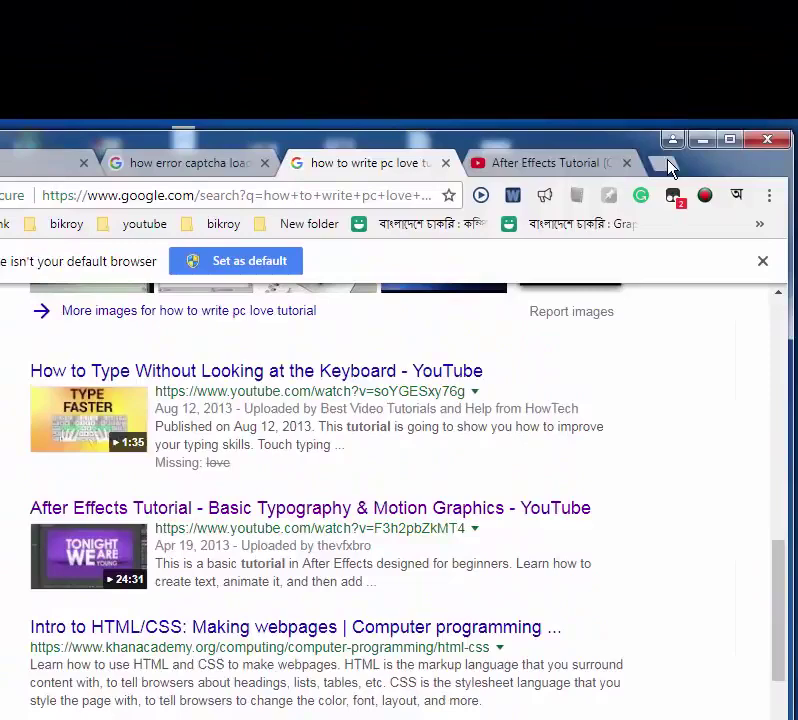
{"action": "left_click", "coordinate": [636, 74]}
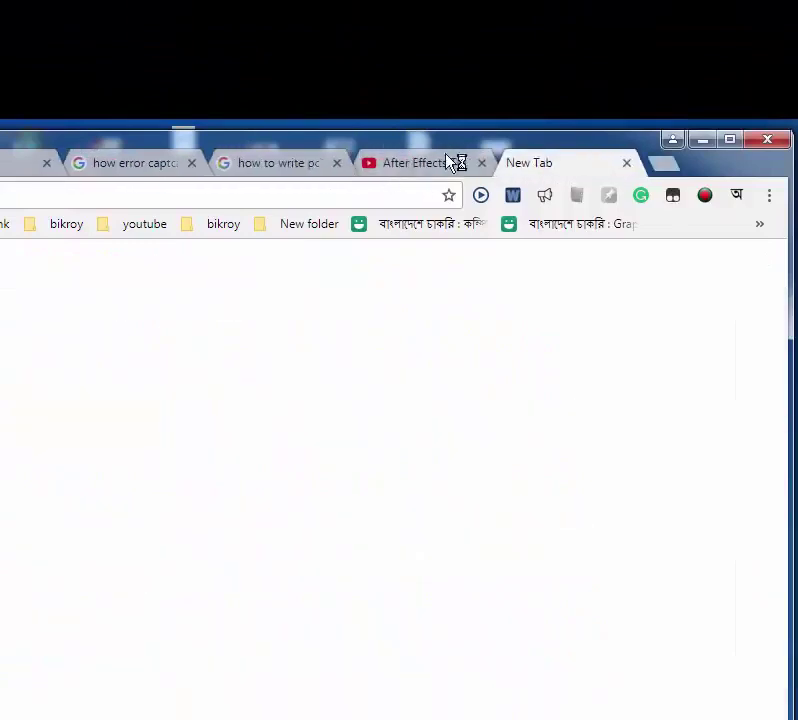
{"action": "left_click", "coordinate": [457, 73]}
{"action": "left_click", "coordinate": [324, 164]}
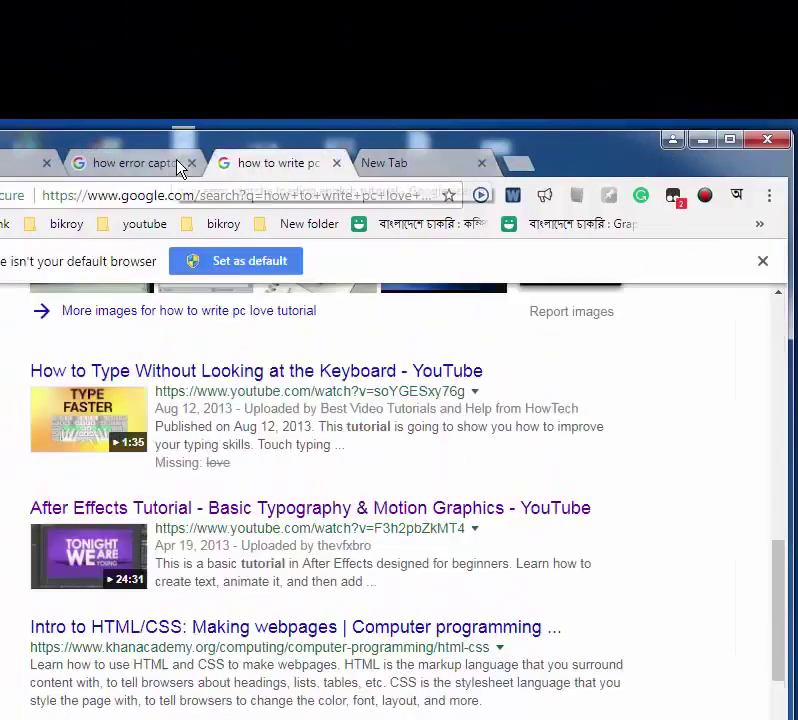
{"action": "left_click", "coordinate": [191, 163]}
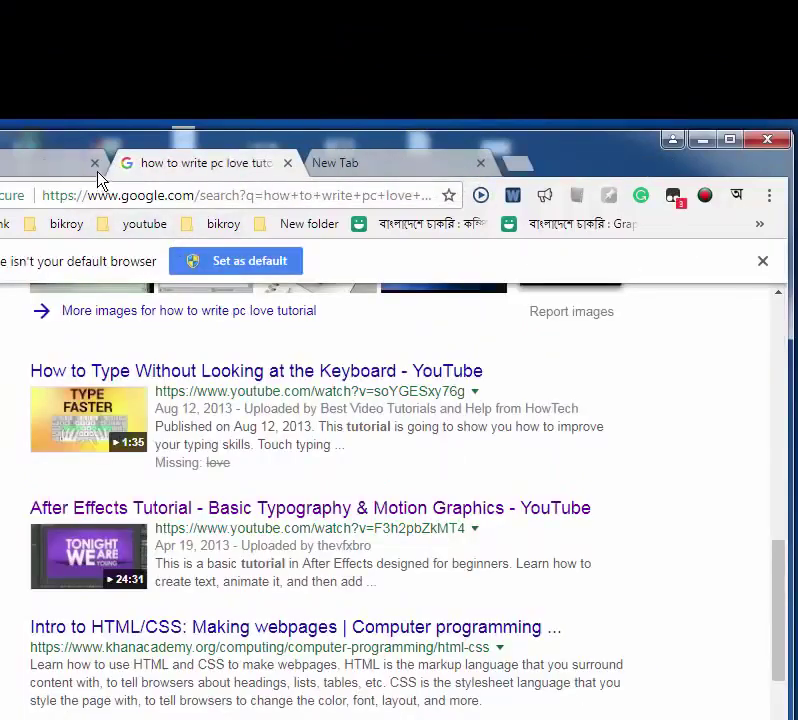
{"action": "left_click", "coordinate": [95, 163]}
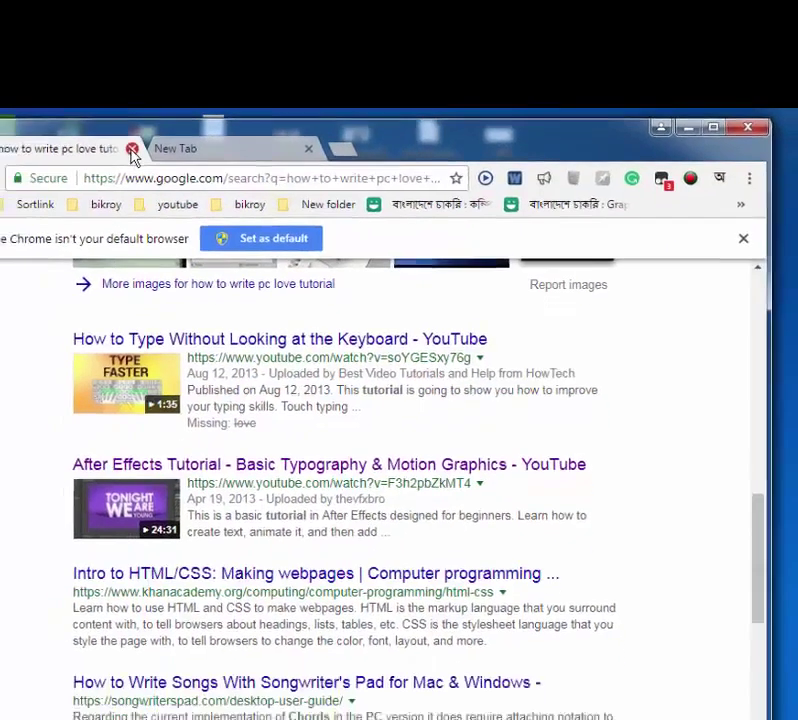
{"action": "left_click", "coordinate": [131, 150]}
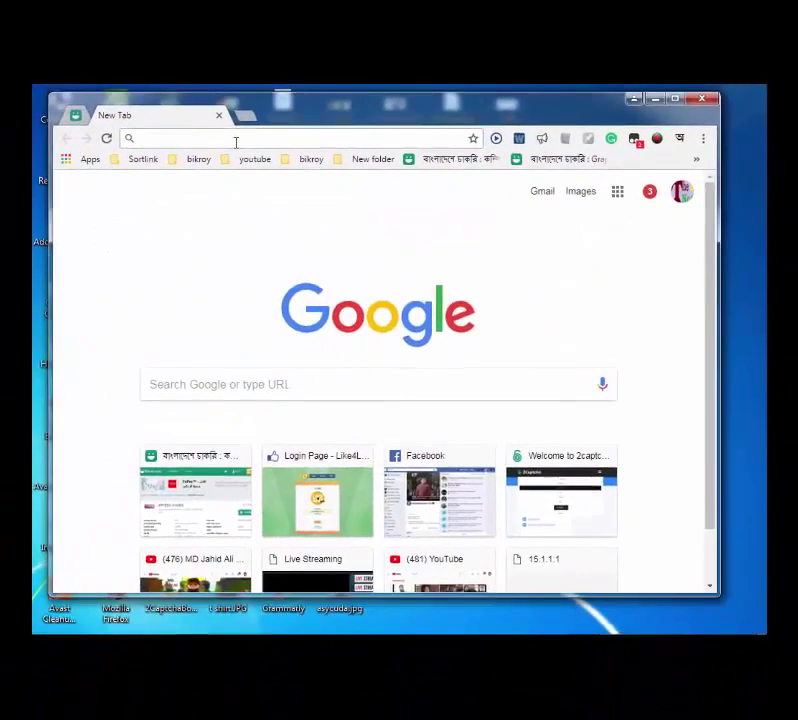
Enter 2captcha.com in the address bar, fixing a typo along the way.
{"action": "left_click", "coordinate": [236, 142]}
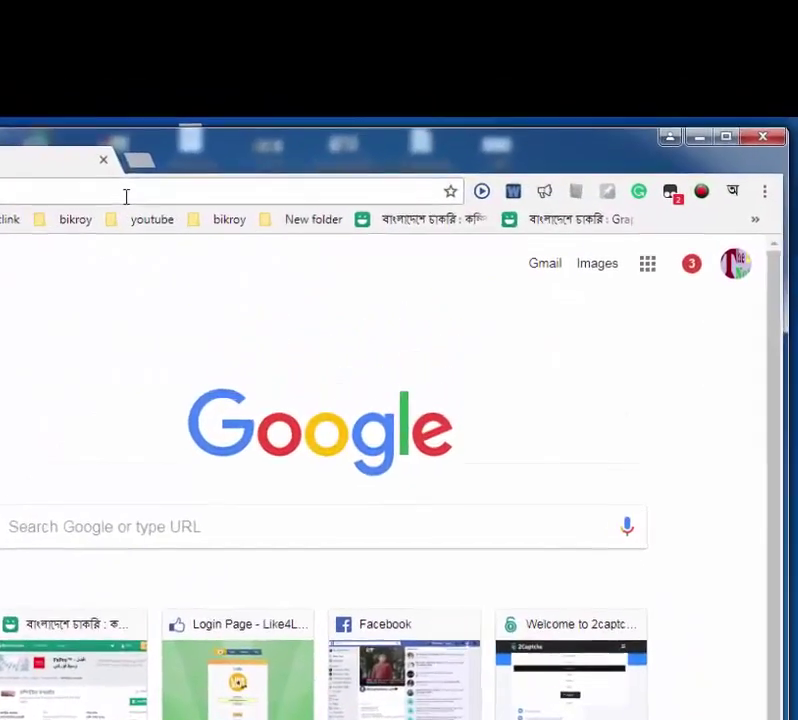
{"action": "type", "text": "2"}
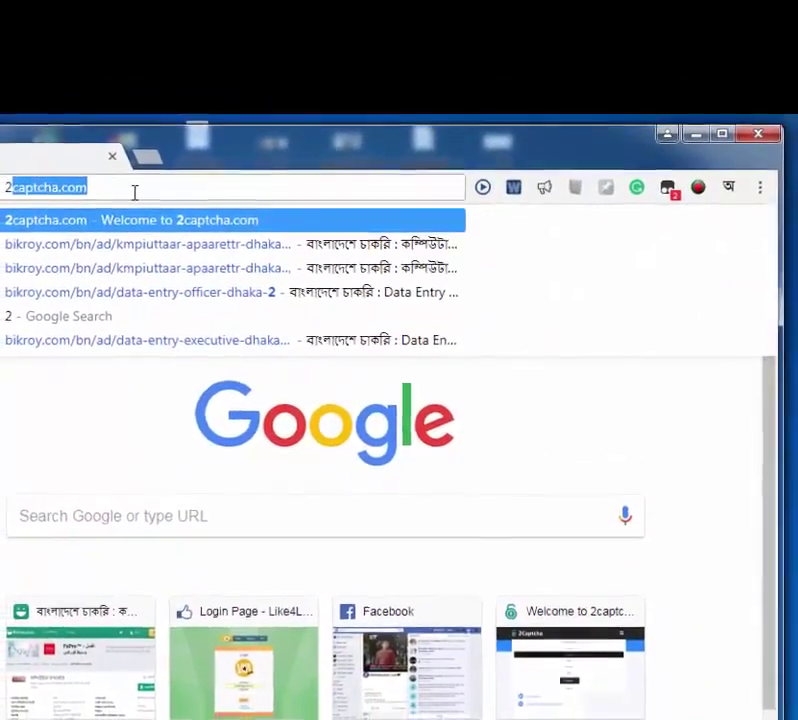
{"action": "type", "text": "cap"}
{"action": "type", "text": "tch"}
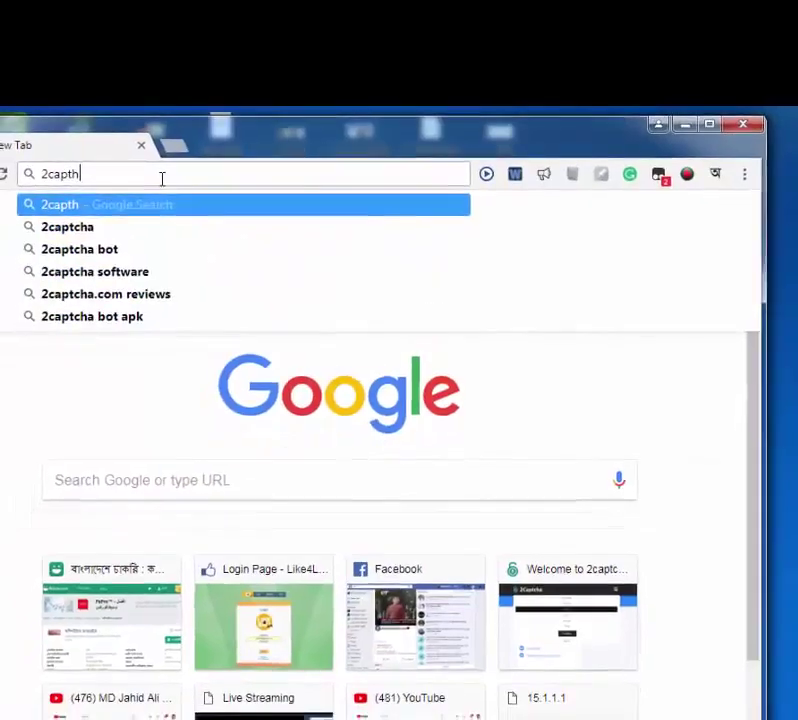
{"action": "key", "text": "BackSpace"}
{"action": "type", "text": "cha"}
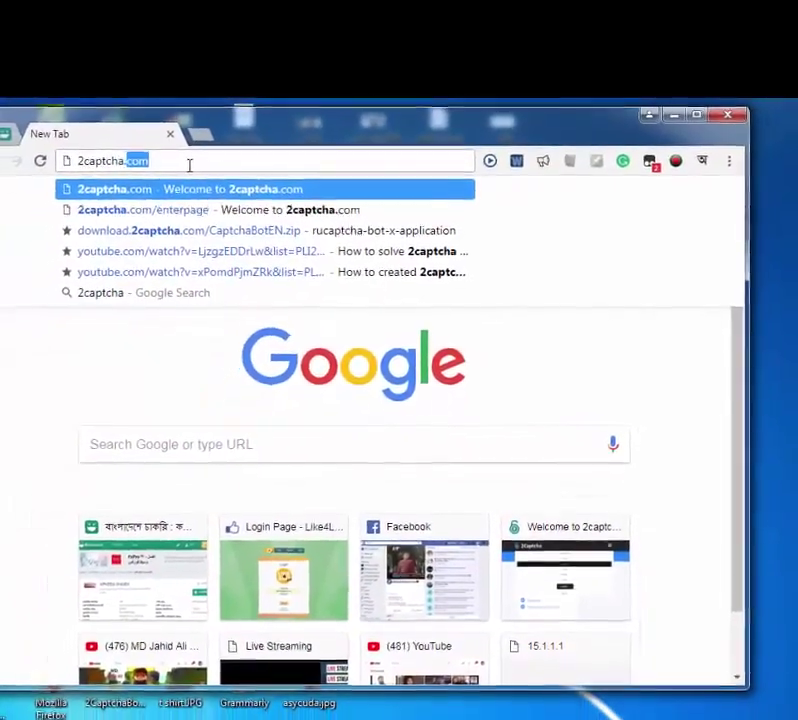
{"action": "type", "text": ".com"}
{"action": "key", "text": "Return"}
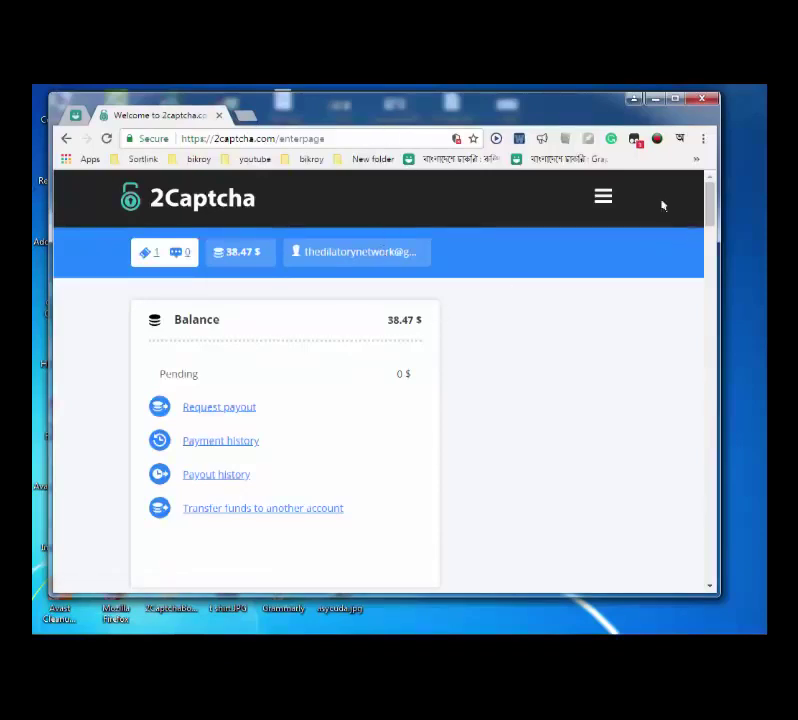
Go through the menu's StartWork page to the 'work through 2CaptchaBot' link.
{"action": "left_click", "coordinate": [603, 199]}
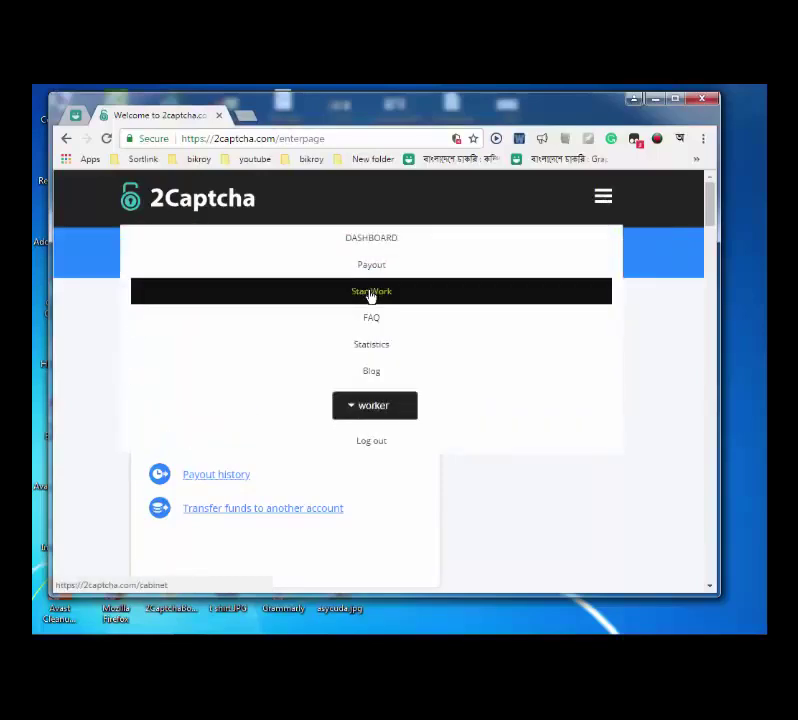
{"action": "left_click", "coordinate": [370, 297]}
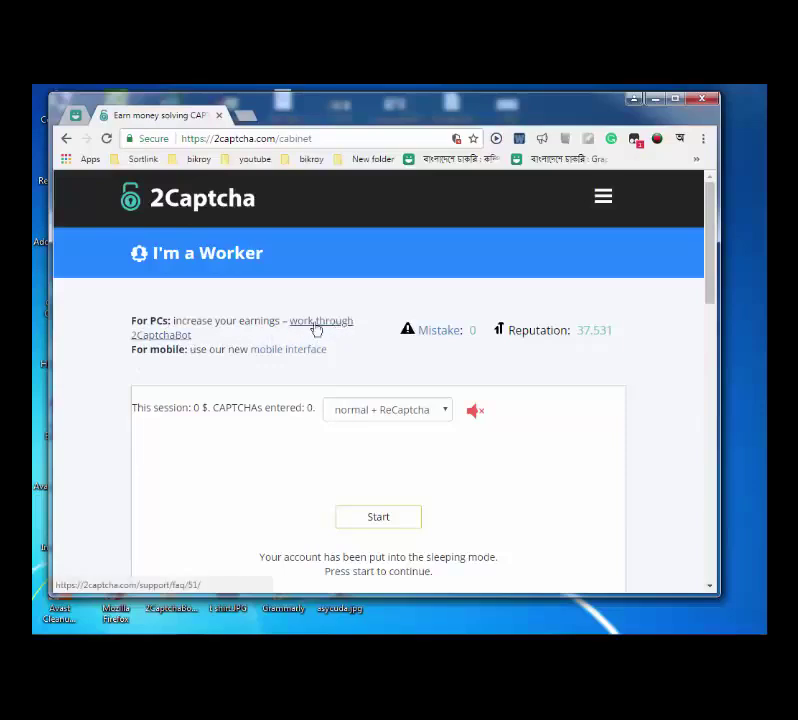
{"action": "left_click", "coordinate": [174, 343]}
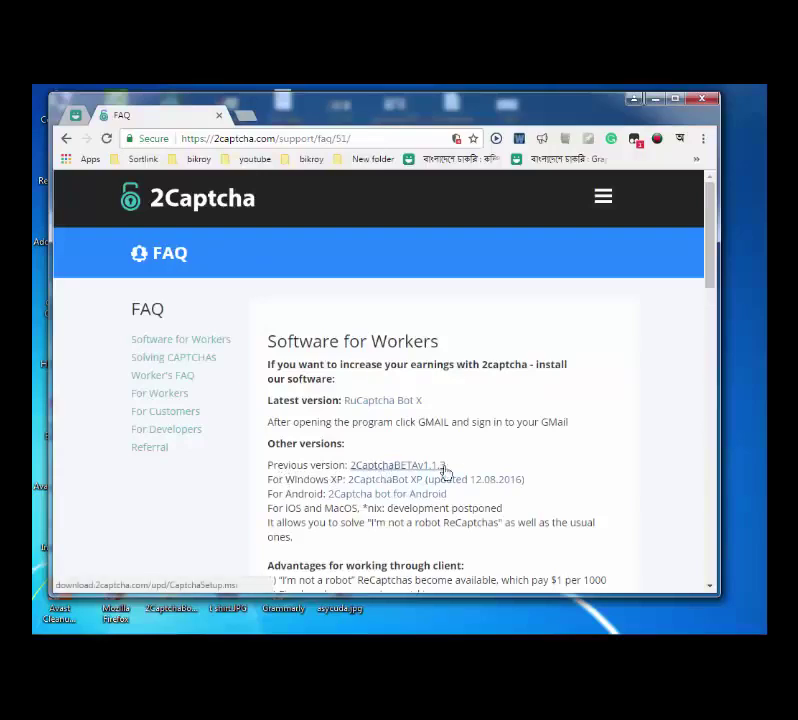
Download the 2CaptchaBETAv1.1.3 installer and open Chrome's full downloads list.
{"action": "left_click", "coordinate": [373, 467]}
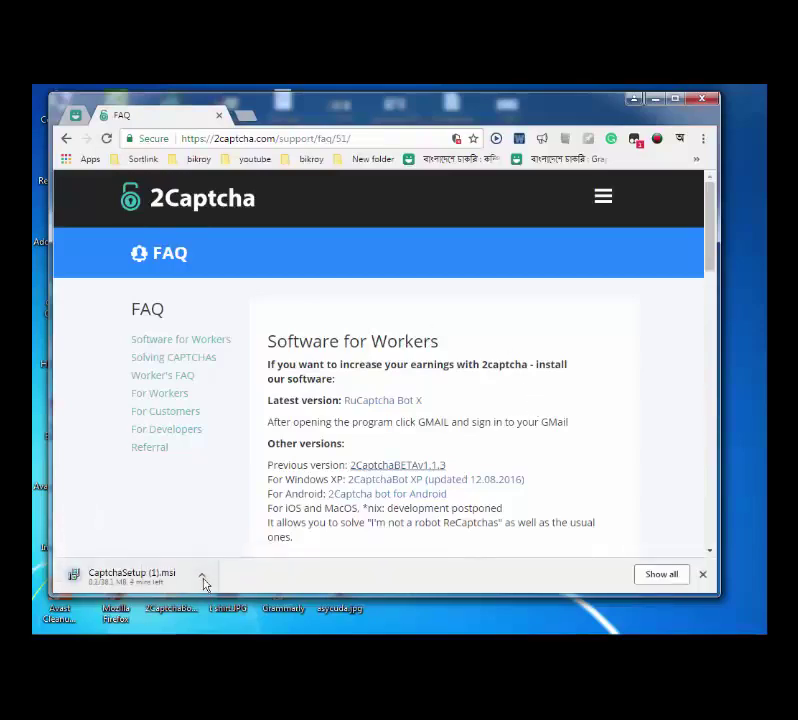
{"action": "left_click", "coordinate": [202, 577]}
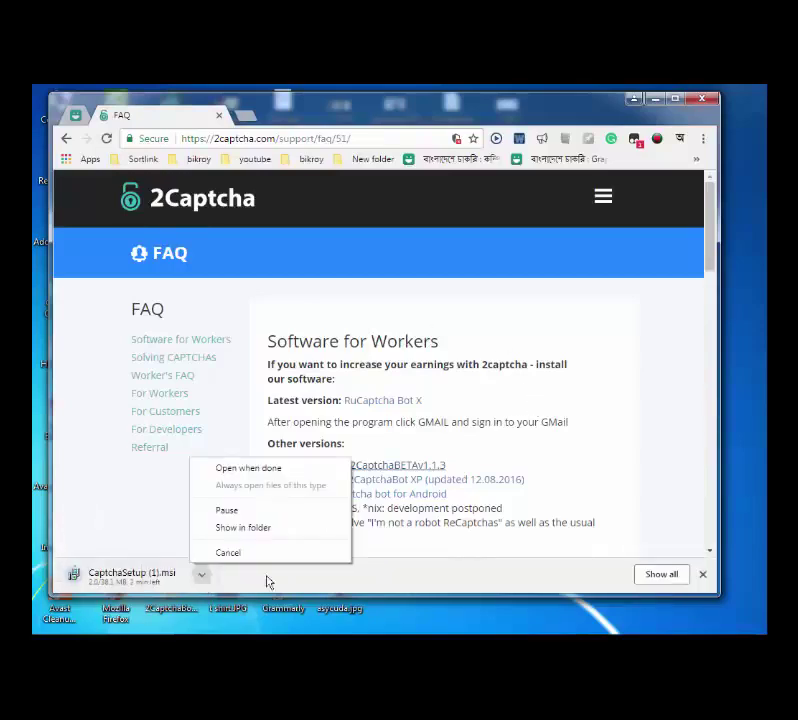
{"action": "left_click", "coordinate": [655, 574]}
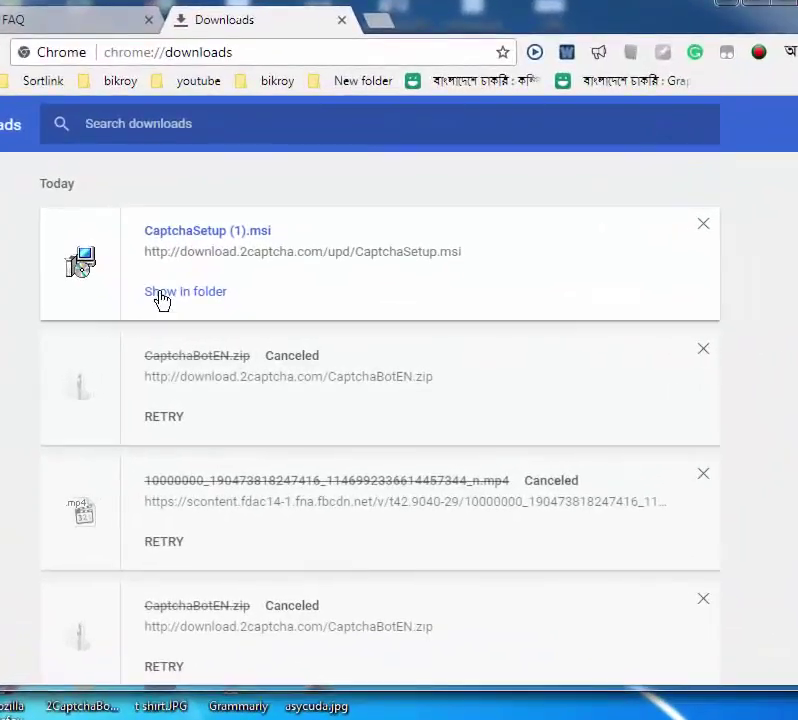
Show CaptchaSetup (1).msi in its folder and run it past the security warning.
{"action": "left_click", "coordinate": [227, 311]}
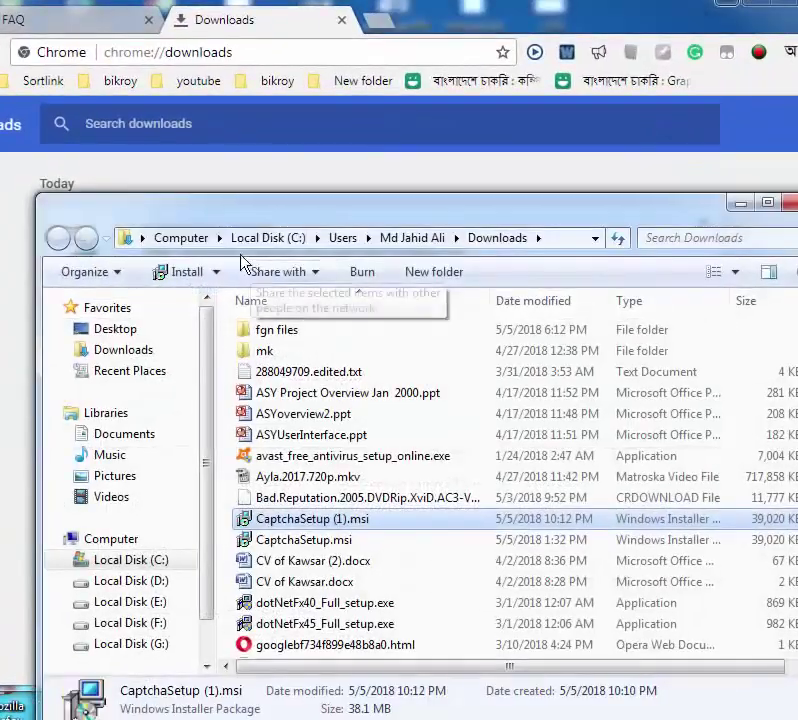
{"action": "double_click", "coordinate": [295, 527]}
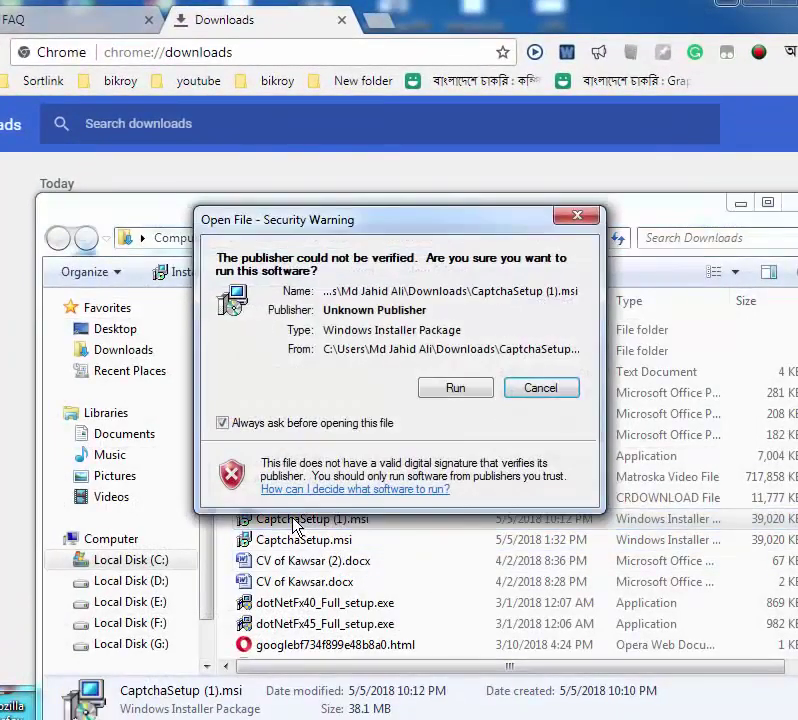
{"action": "left_click", "coordinate": [457, 390]}
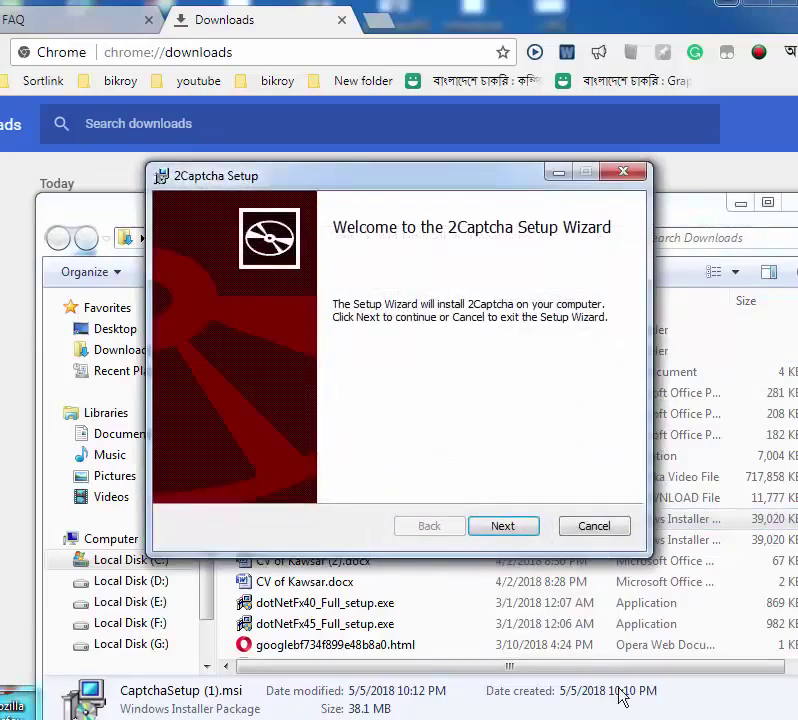
Get past the welcome page and accept the license agreement.
{"action": "left_click", "coordinate": [503, 525]}
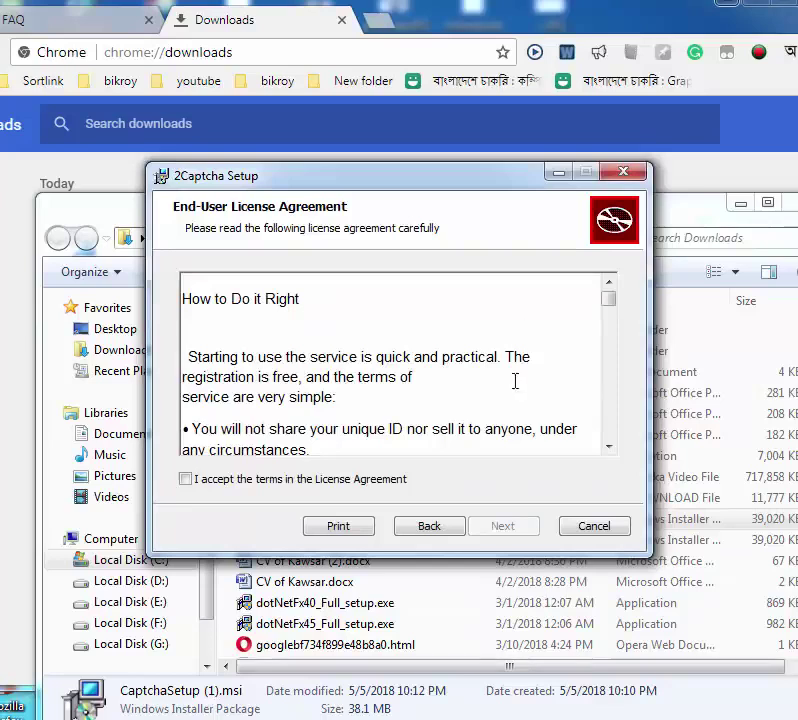
{"action": "left_click", "coordinate": [185, 479]}
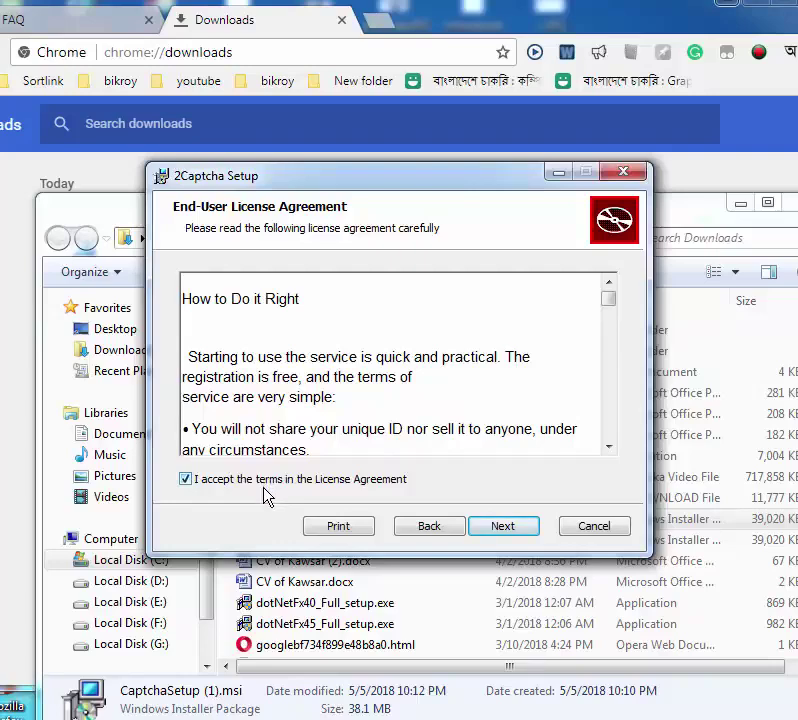
{"action": "left_click", "coordinate": [505, 530]}
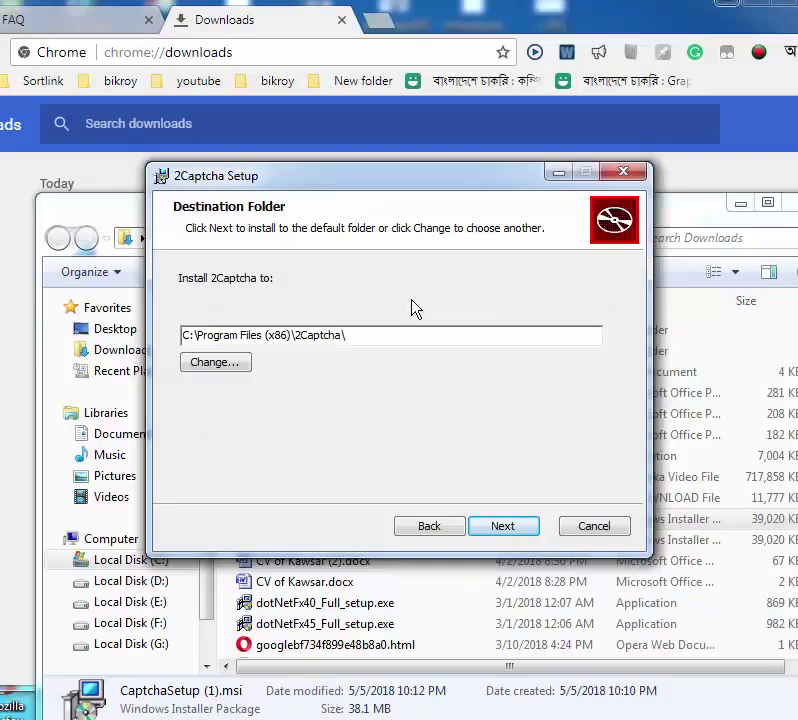
Set the install folder to D:\Windows install C drive\, install, and close the finished wizard.
{"action": "left_click", "coordinate": [222, 365]}
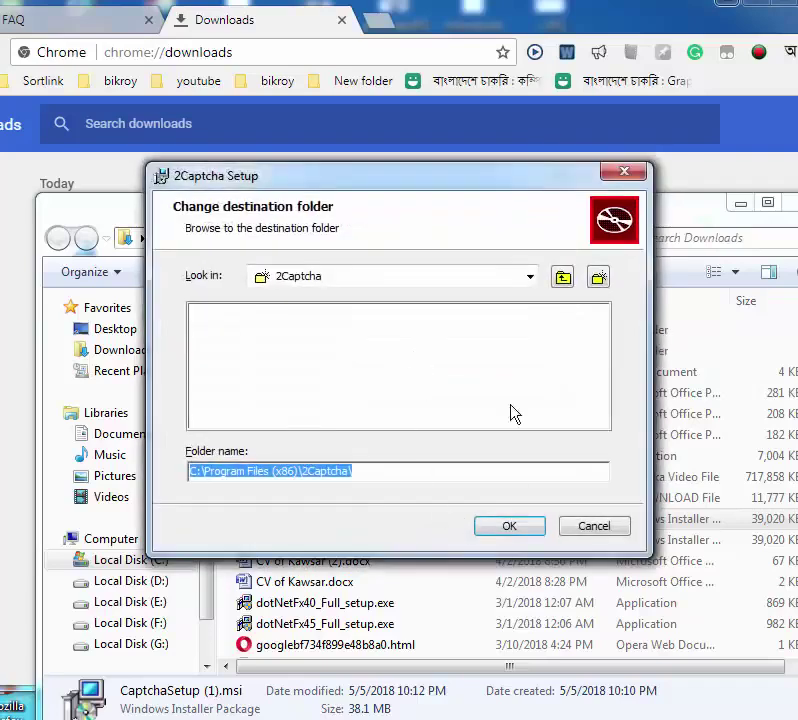
{"action": "left_click", "coordinate": [531, 277]}
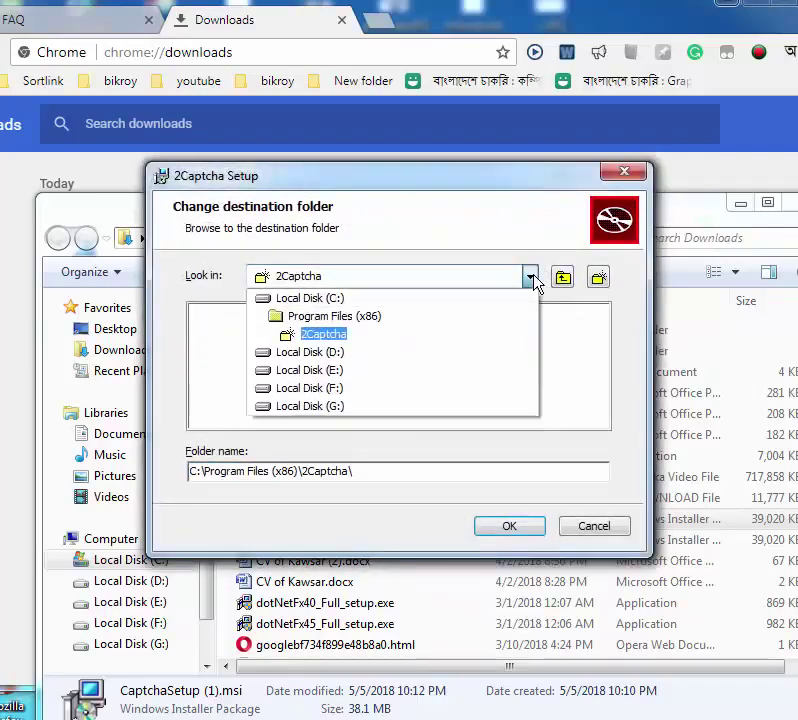
{"action": "left_click", "coordinate": [312, 352]}
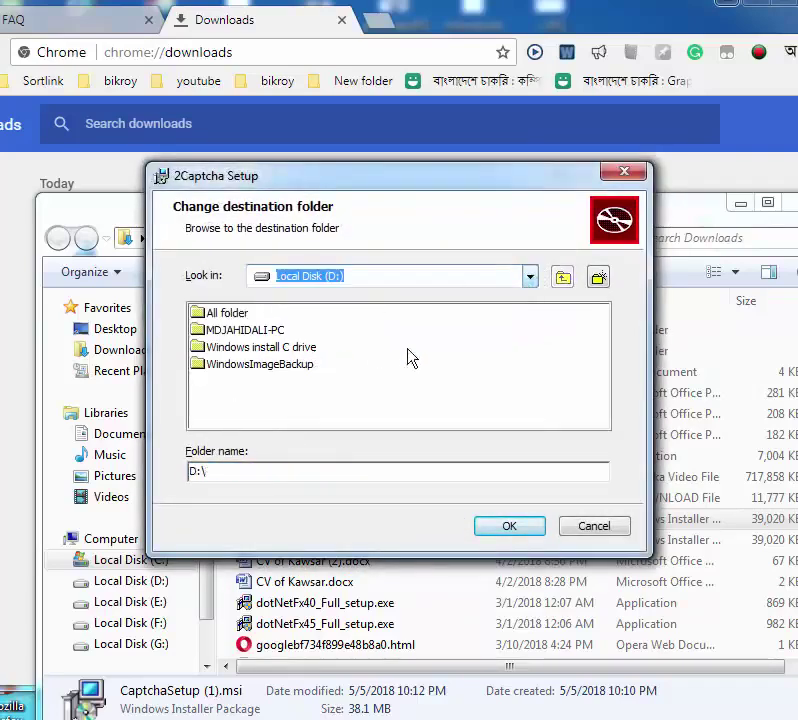
{"action": "left_click", "coordinate": [250, 348]}
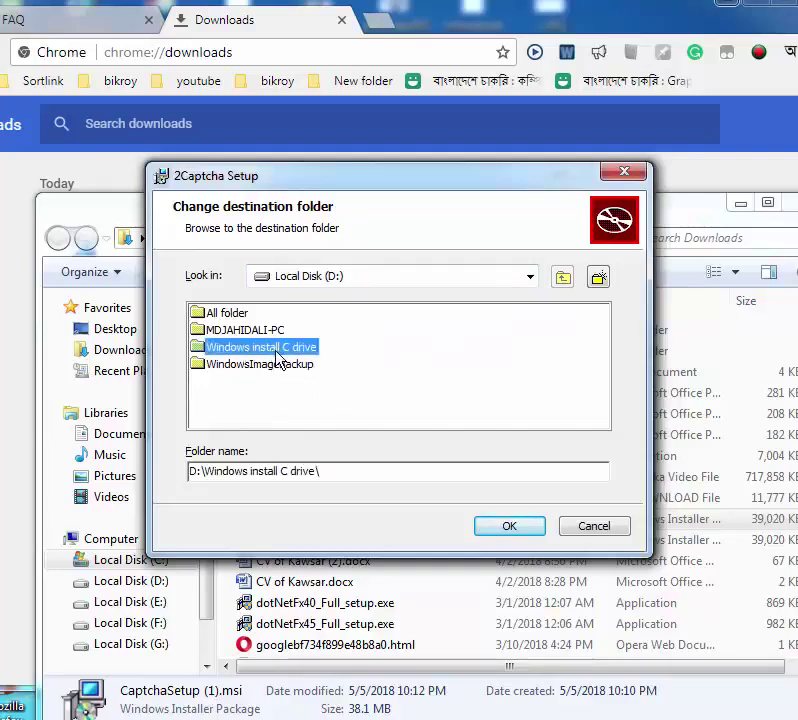
{"action": "left_click", "coordinate": [508, 530]}
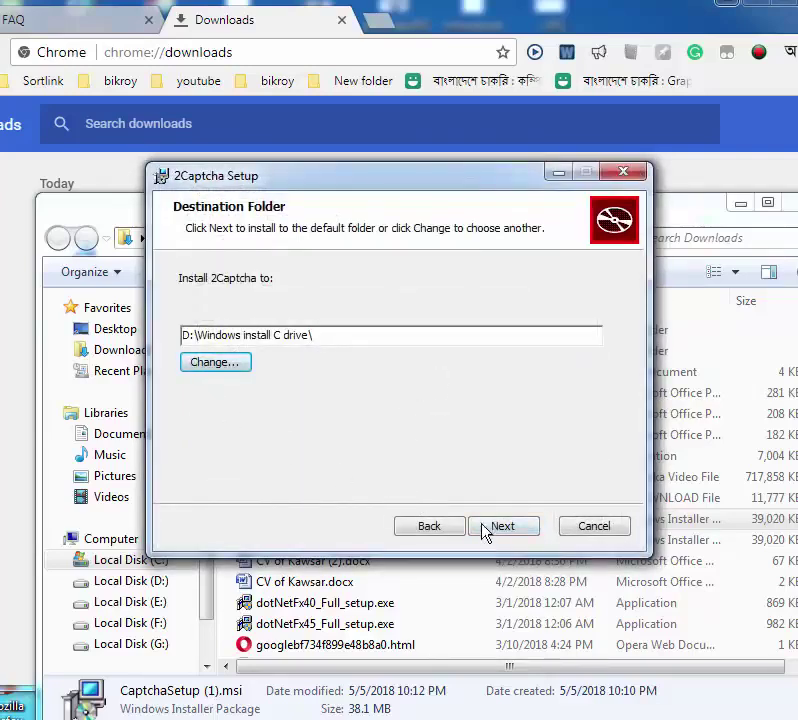
{"action": "left_click", "coordinate": [507, 535]}
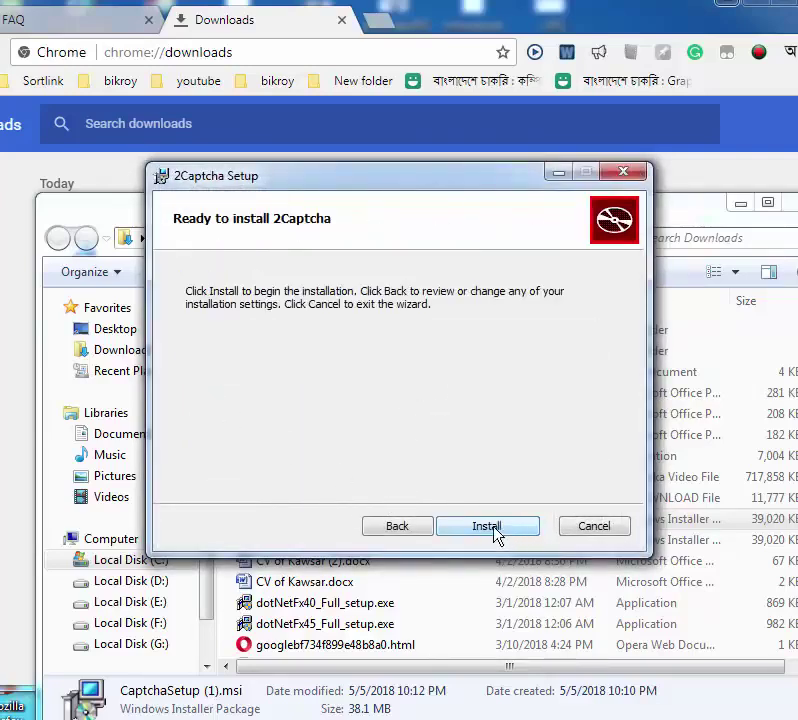
{"action": "left_click", "coordinate": [487, 533]}
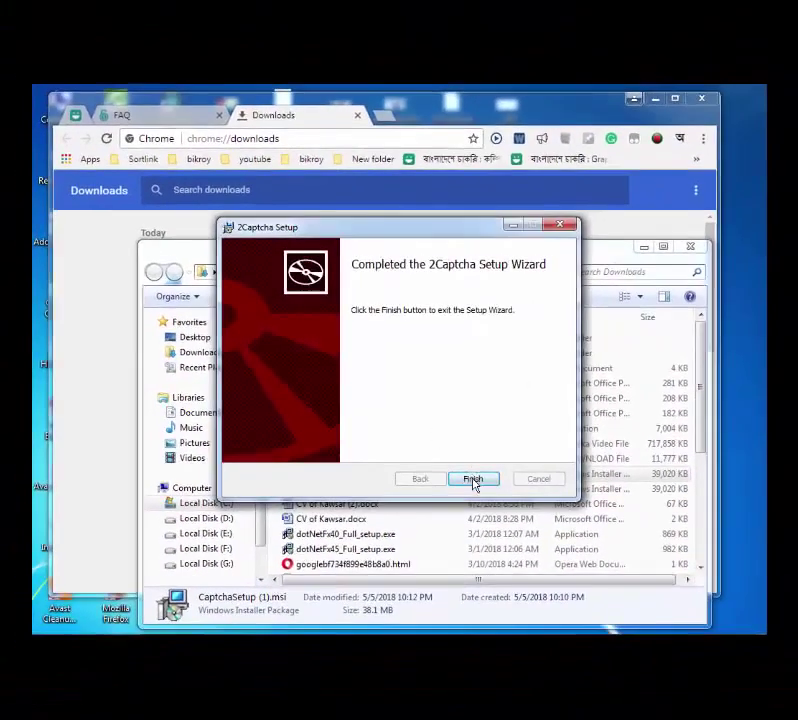
{"action": "left_click", "coordinate": [473, 480]}
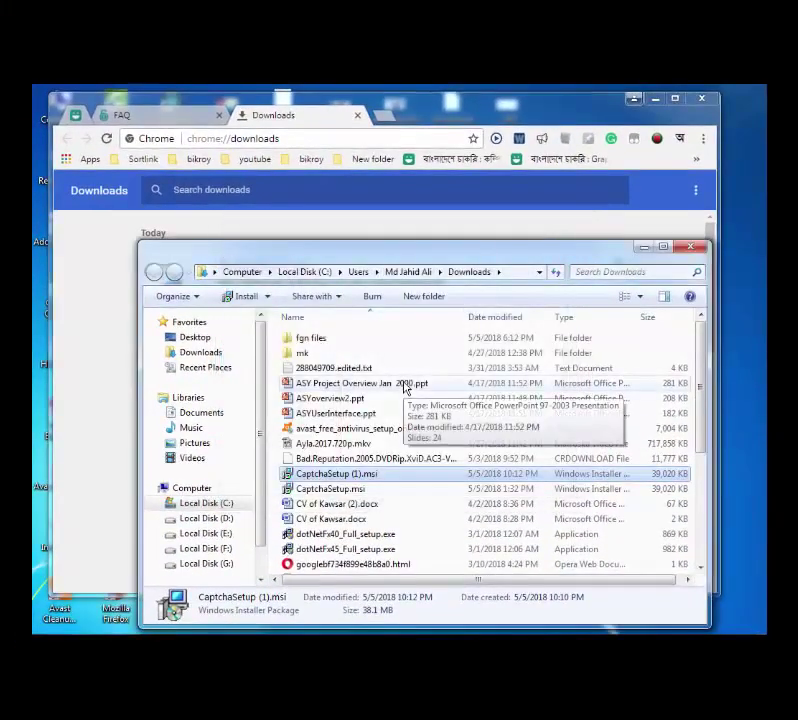
Minimize Chrome and Explorer, refresh the desktop, and launch 2Captcha from its desktop icon.
{"action": "left_click", "coordinate": [655, 99]}
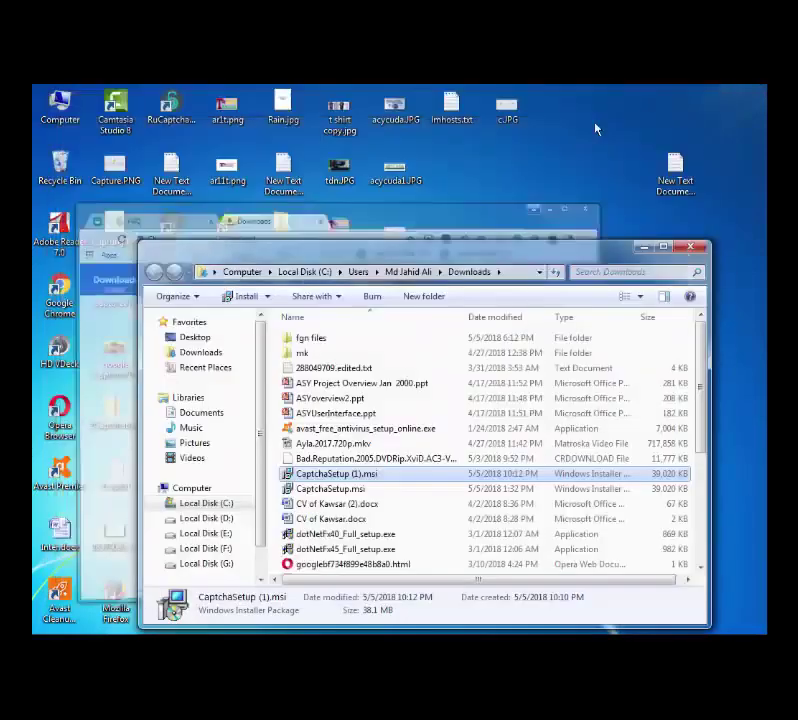
{"action": "left_click", "coordinate": [640, 247]}
{"action": "right_click", "coordinate": [557, 205]}
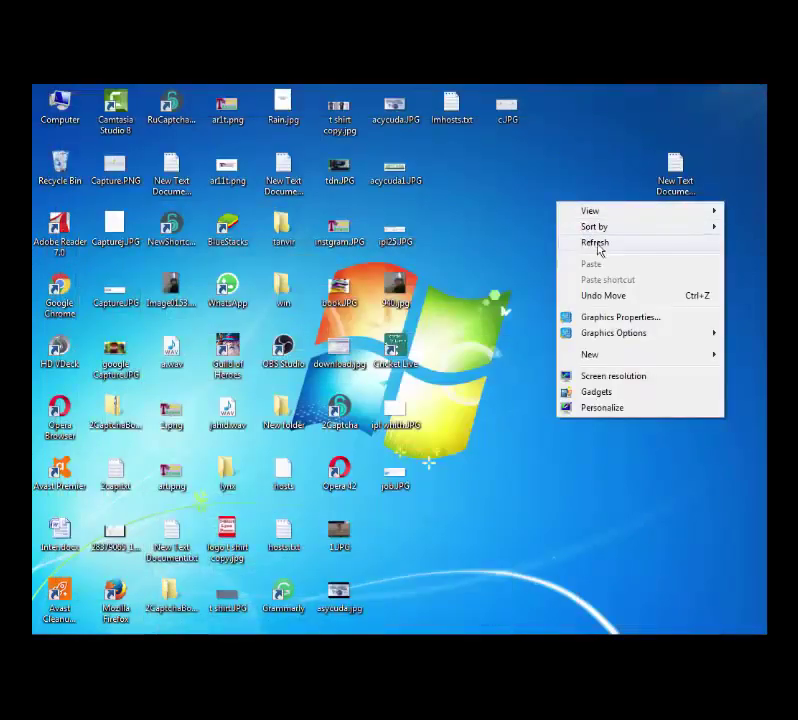
{"action": "left_click", "coordinate": [598, 246]}
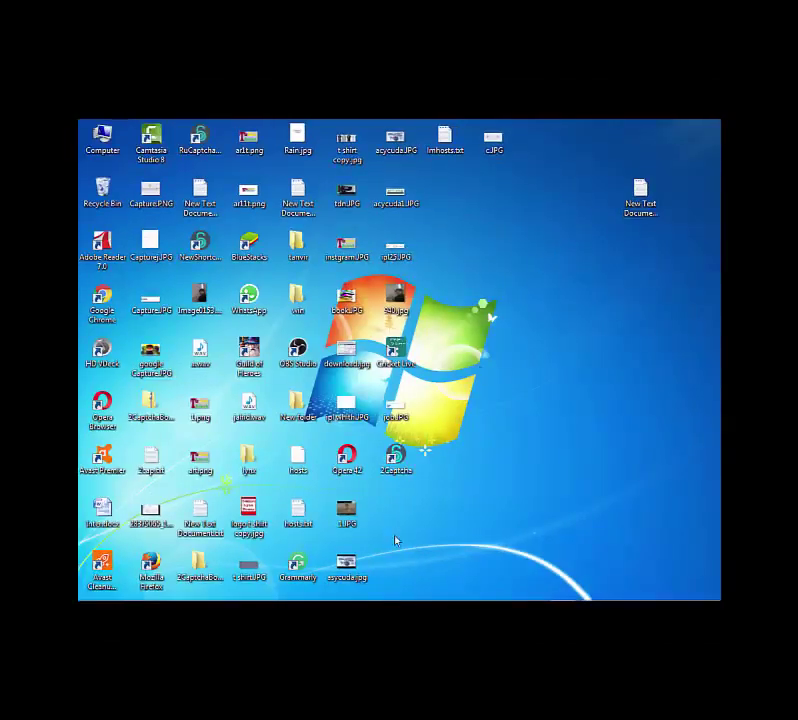
{"action": "double_click", "coordinate": [396, 458]}
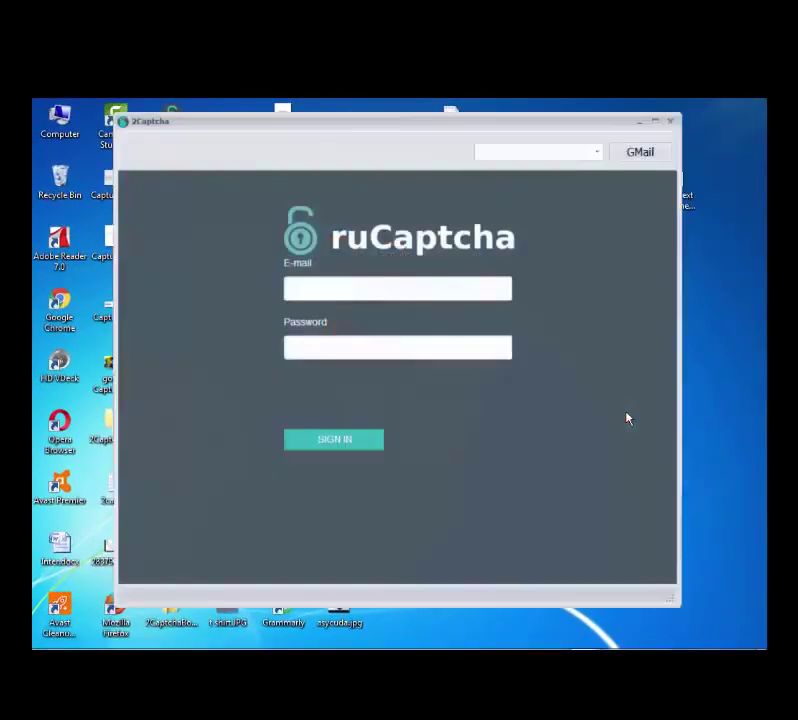
Switch the sign-in interface to English and enter the account e-mail address.
{"action": "left_click", "coordinate": [599, 151]}
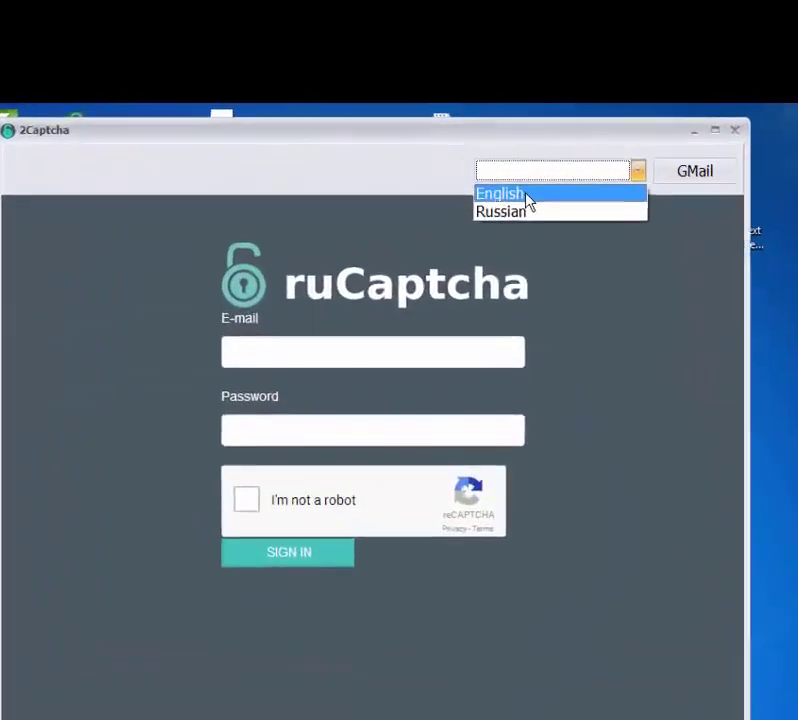
{"action": "left_click", "coordinate": [513, 171]}
{"action": "left_click", "coordinate": [260, 367]}
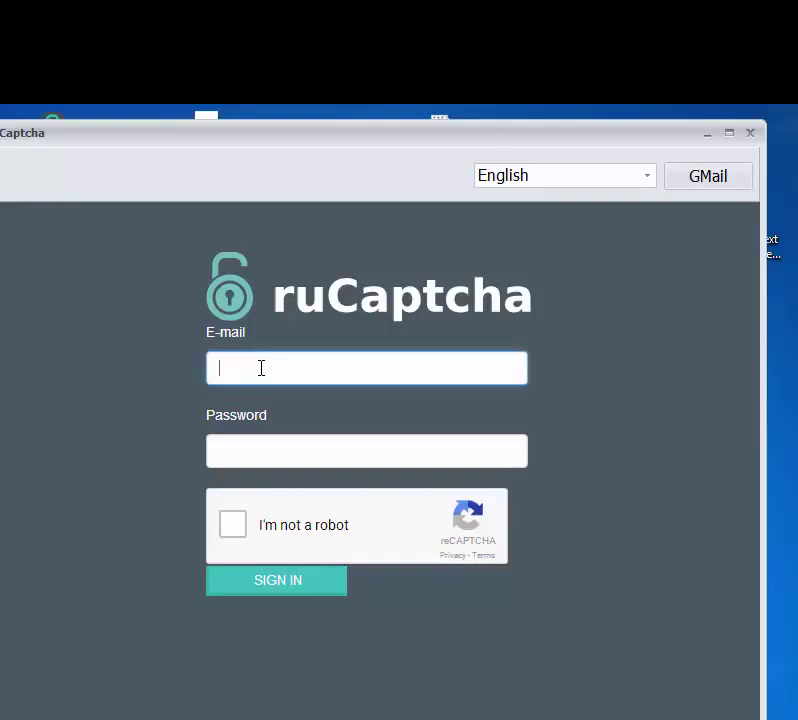
{"action": "type", "text": "thed"}
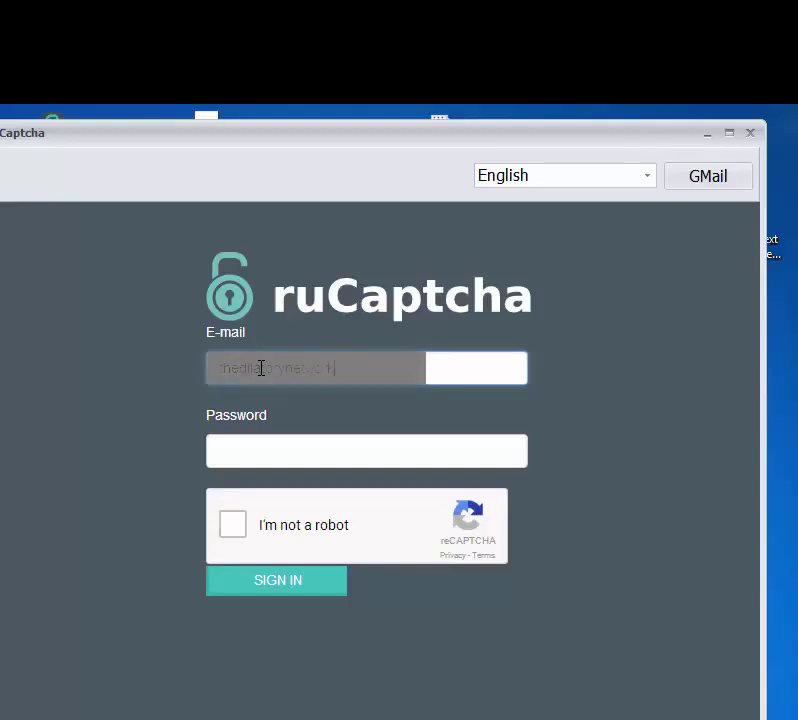
{"action": "type", "text": ".com"}
{"action": "key", "text": "Tab"}
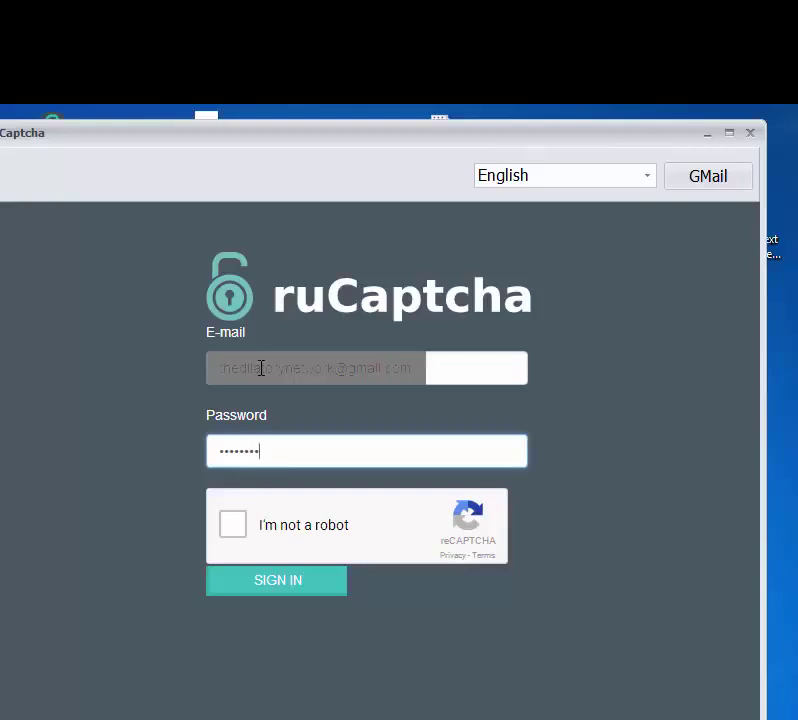
Tick I'm not a robot, mark the four car tiles including the refilled one, and verify.
{"action": "left_click", "coordinate": [232, 524]}
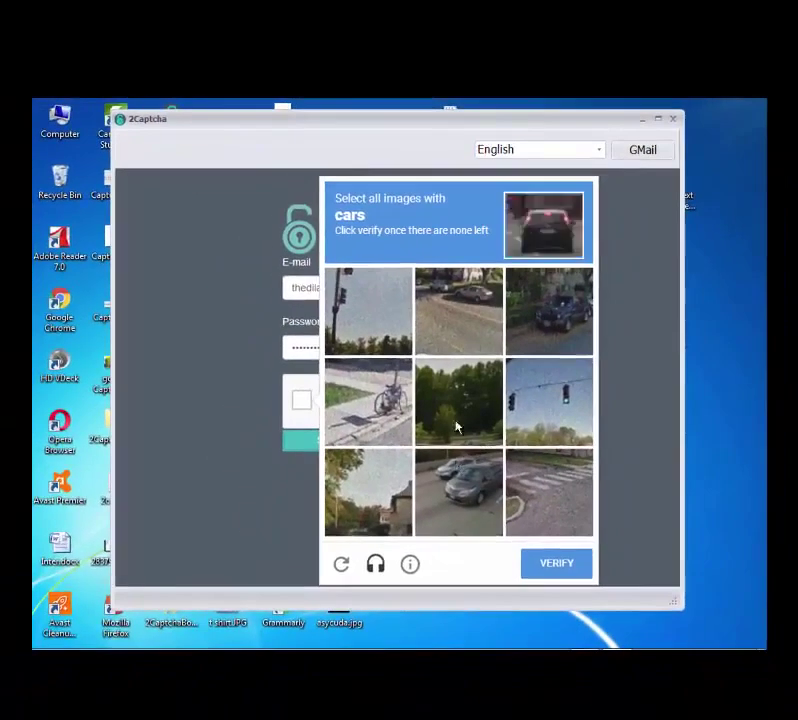
{"action": "left_click", "coordinate": [467, 313]}
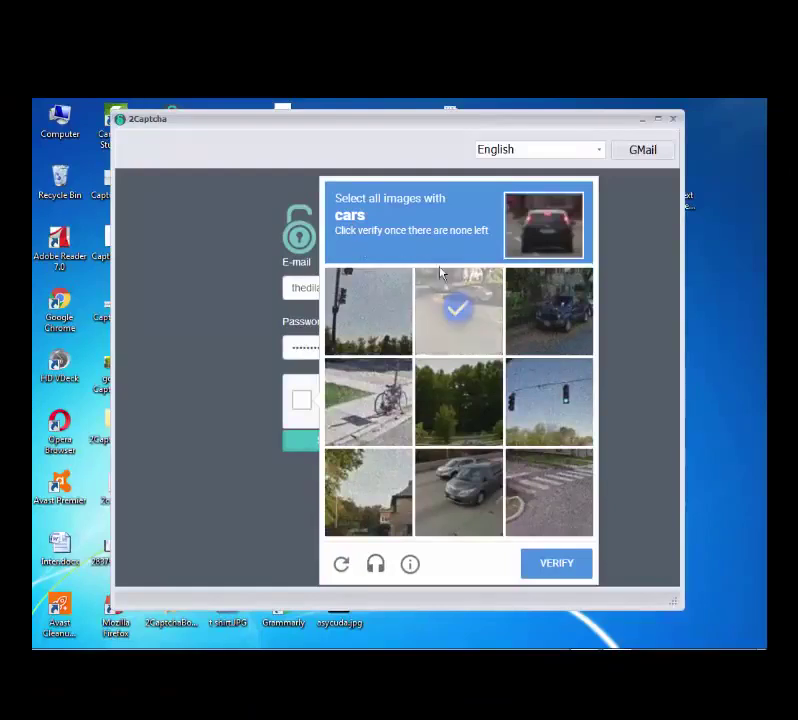
{"action": "left_click", "coordinate": [560, 316]}
{"action": "left_click", "coordinate": [477, 477]}
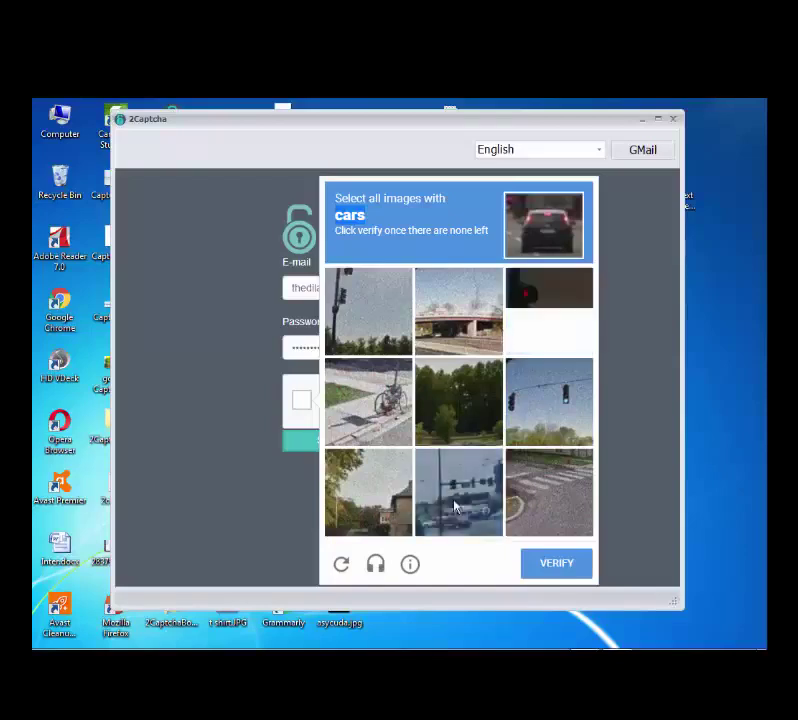
{"action": "left_click", "coordinate": [455, 507]}
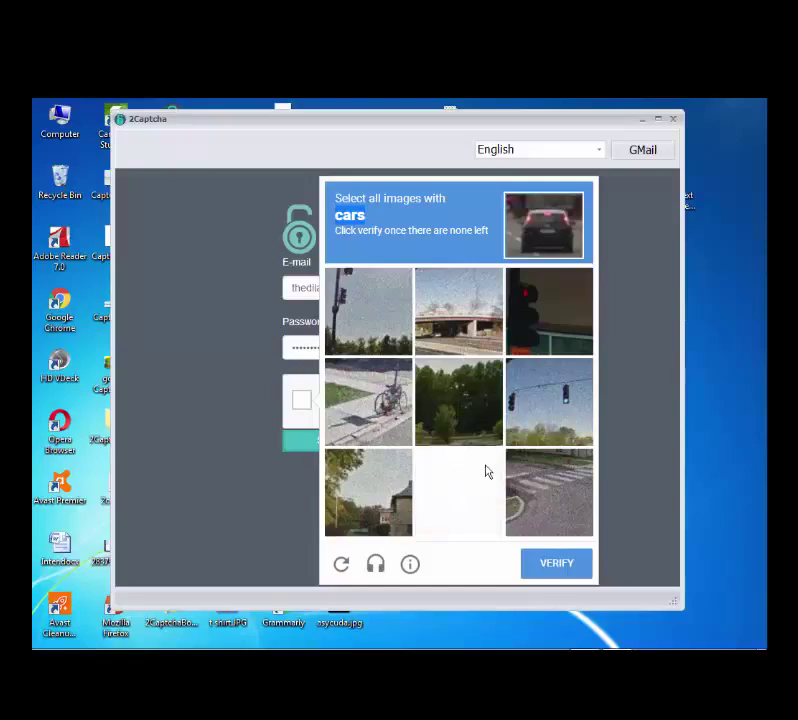
{"action": "left_click", "coordinate": [556, 565]}
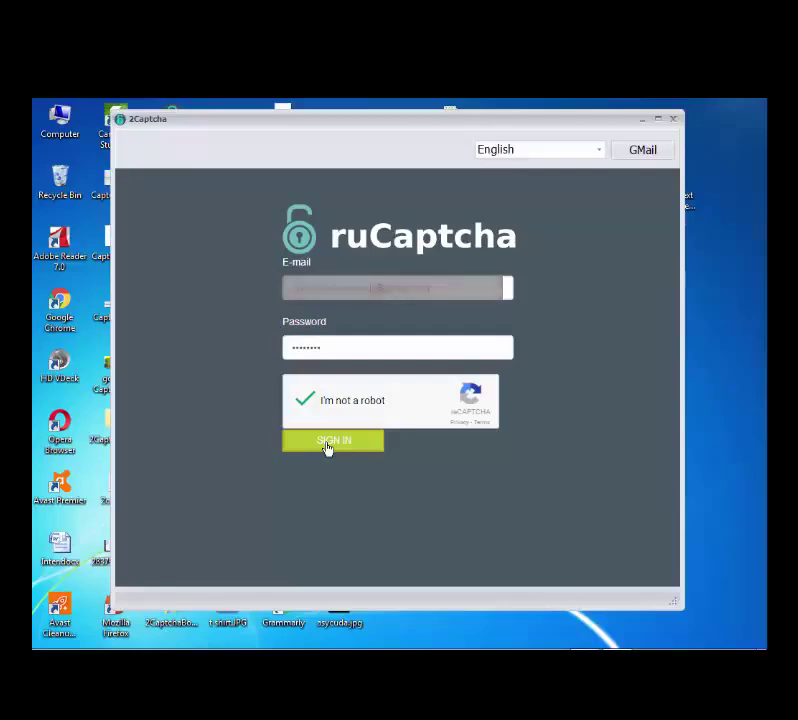
Sign in, start receiving ReCaptcha work with sound alerts on, and dismiss the taskbar menu.
{"action": "left_click", "coordinate": [328, 442]}
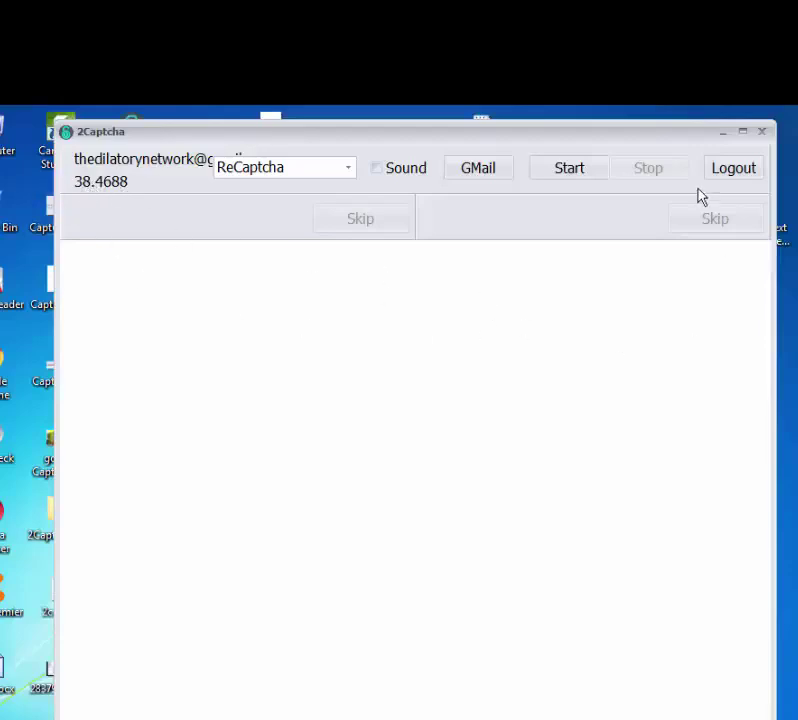
{"action": "left_click", "coordinate": [575, 181]}
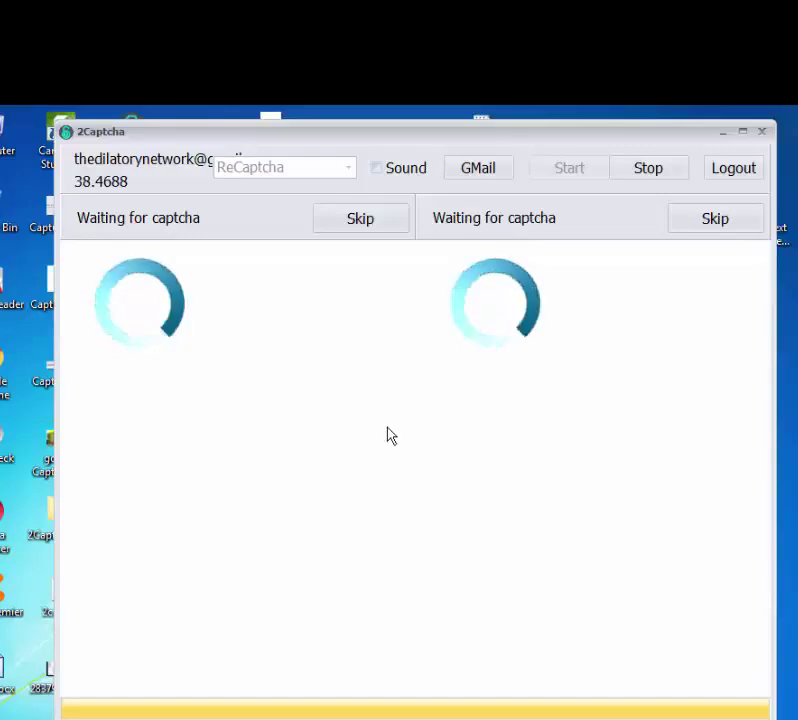
{"action": "left_click", "coordinate": [377, 170]}
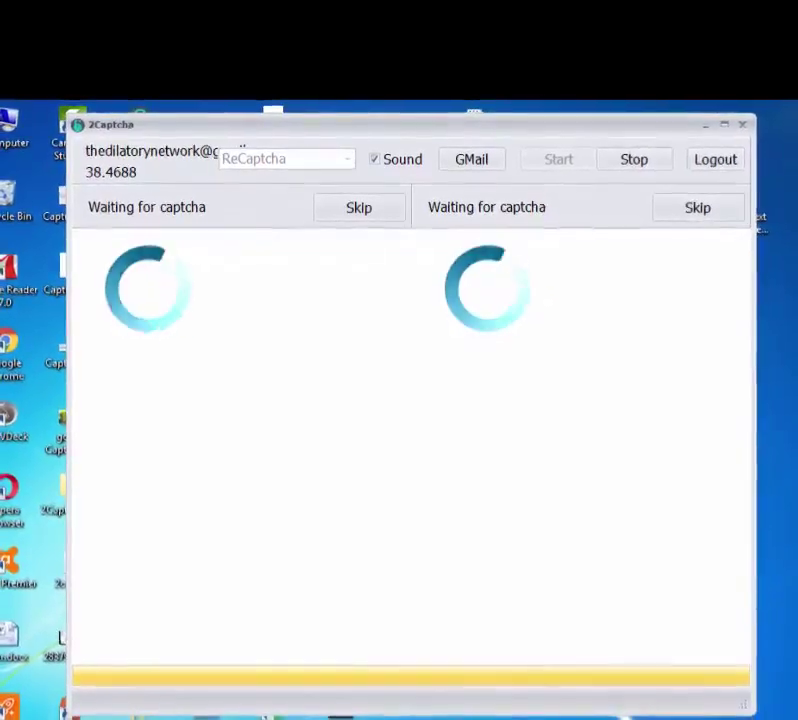
{"action": "right_click", "coordinate": [640, 716]}
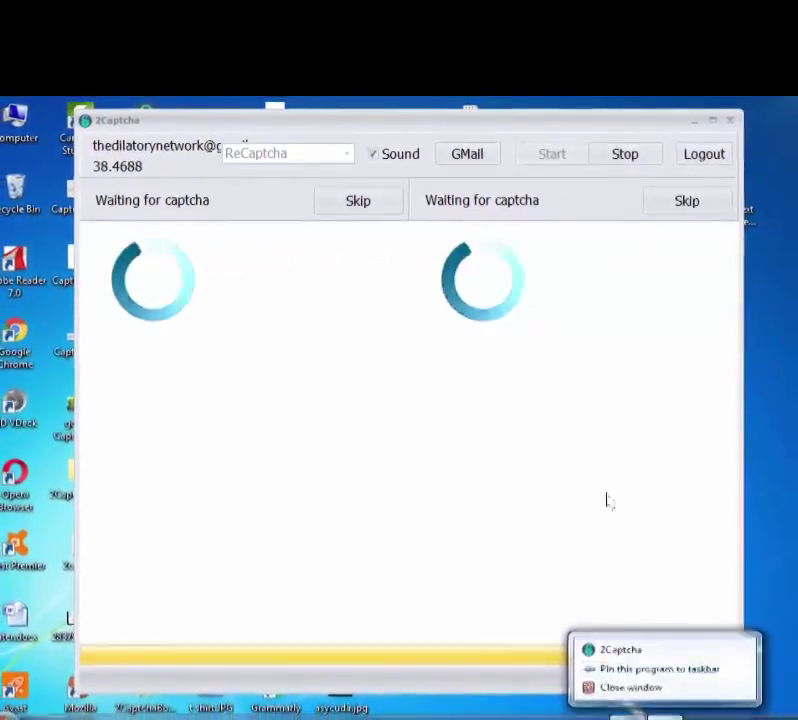
{"action": "left_click", "coordinate": [607, 500]}
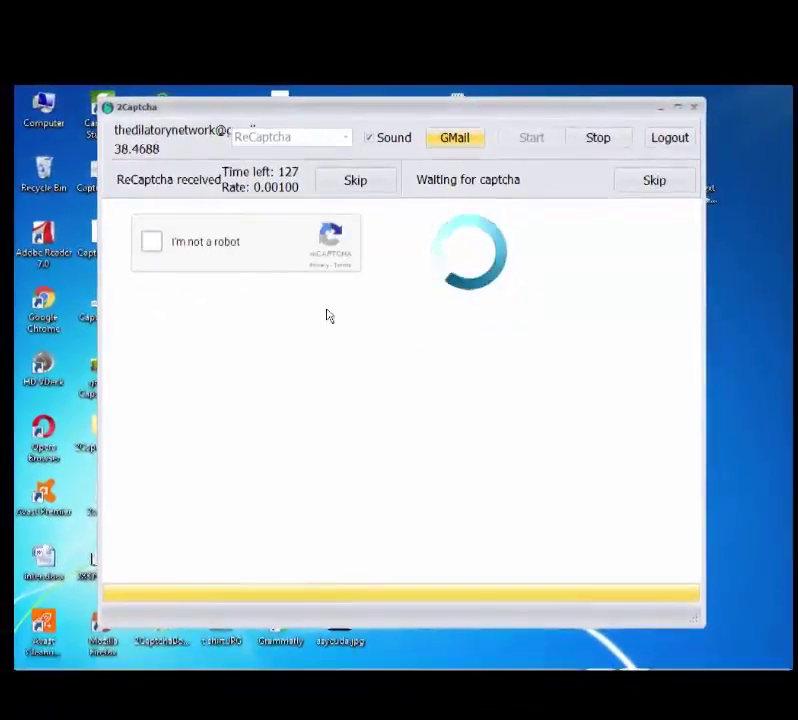
Open the reCAPTCHA challenge, mark six street-sign tiles and go to the next images.
{"action": "left_click", "coordinate": [153, 243]}
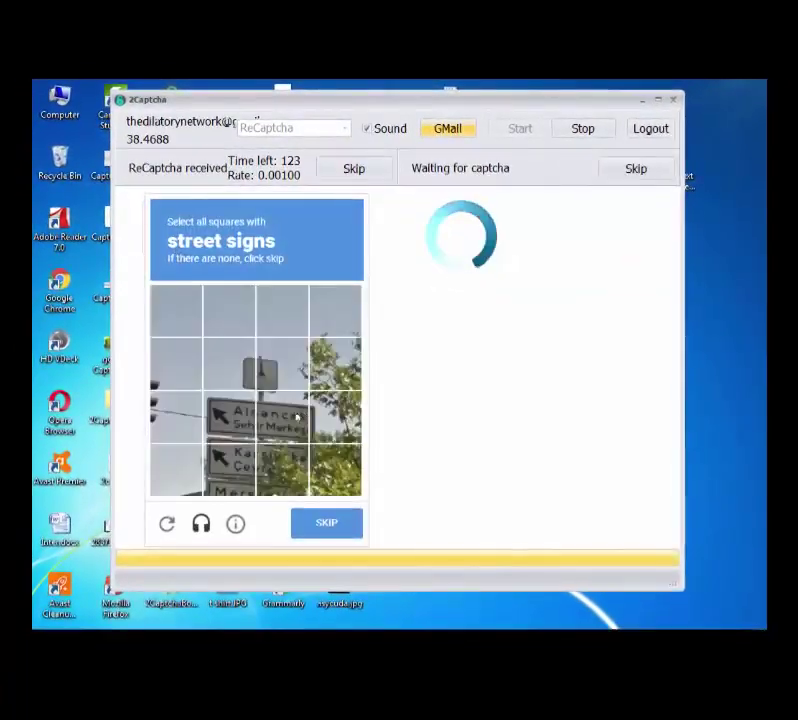
{"action": "left_click", "coordinate": [232, 376]}
{"action": "left_click", "coordinate": [229, 417]}
{"action": "left_click", "coordinate": [229, 469]}
{"action": "left_click", "coordinate": [282, 469]}
{"action": "left_click", "coordinate": [282, 417]}
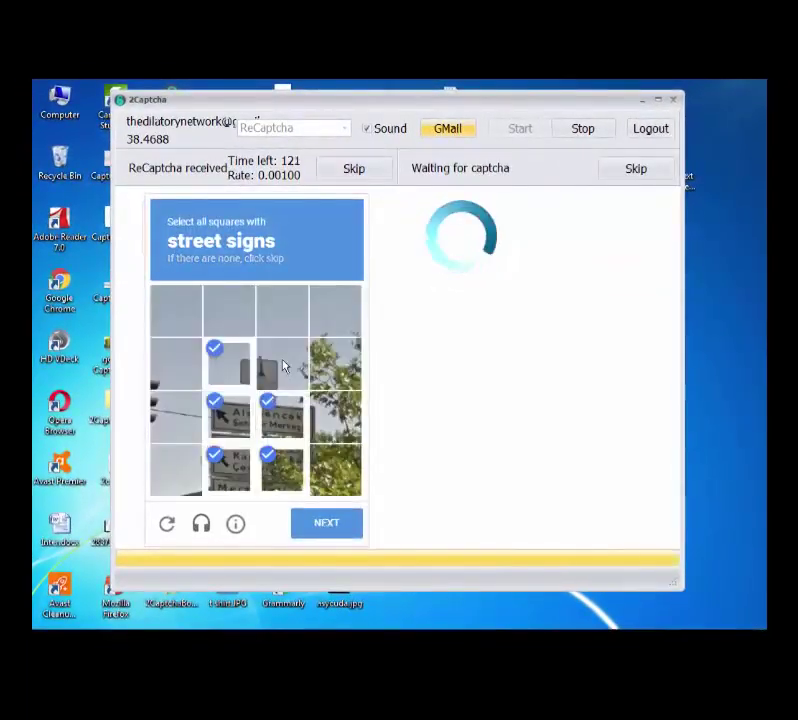
{"action": "left_click", "coordinate": [283, 366]}
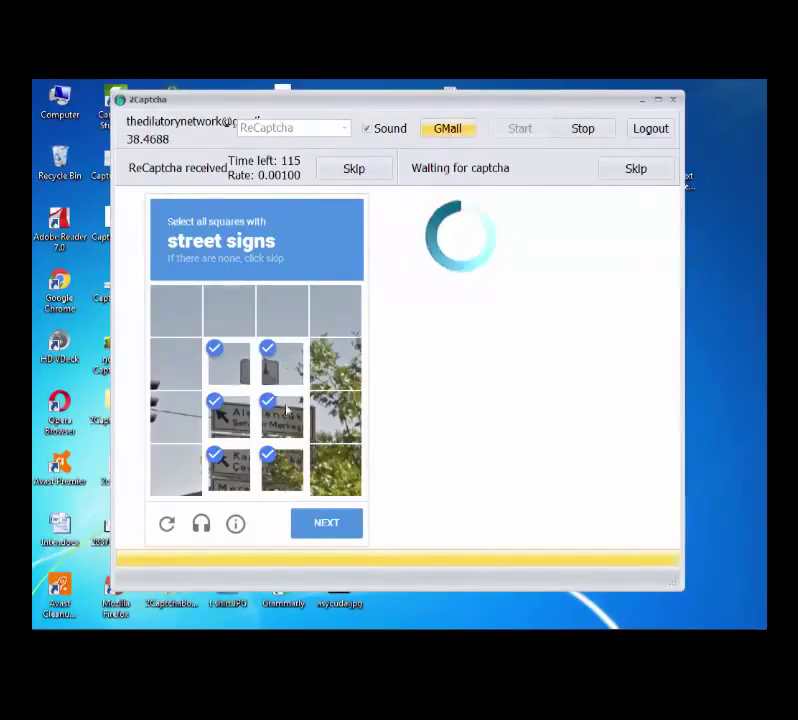
{"action": "left_click", "coordinate": [327, 523]}
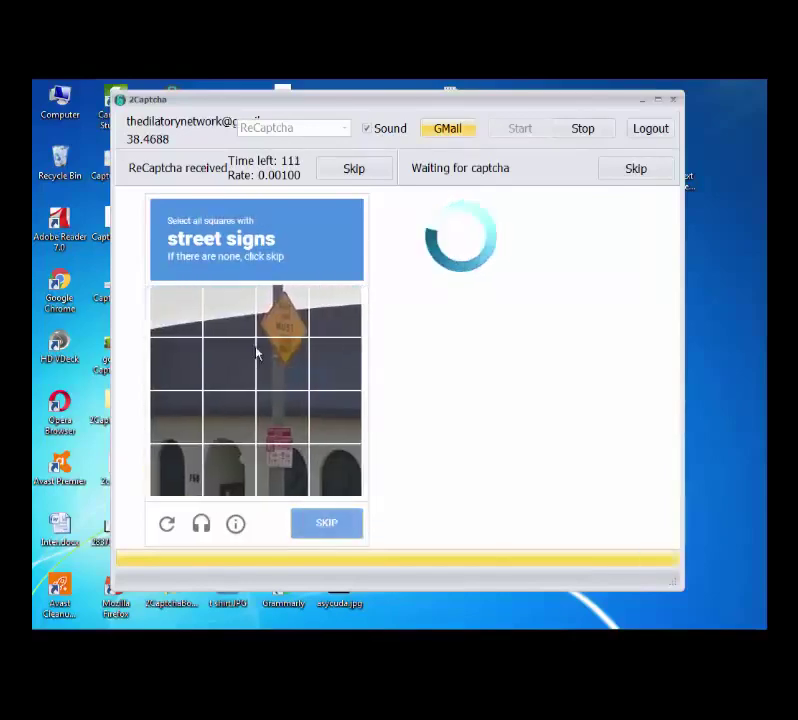
Mark the six yellow road-sign tiles, verify, and skip the site-key error task.
{"action": "left_click", "coordinate": [282, 312]}
{"action": "left_click", "coordinate": [293, 365]}
{"action": "left_click", "coordinate": [280, 432]}
{"action": "left_click", "coordinate": [281, 428]}
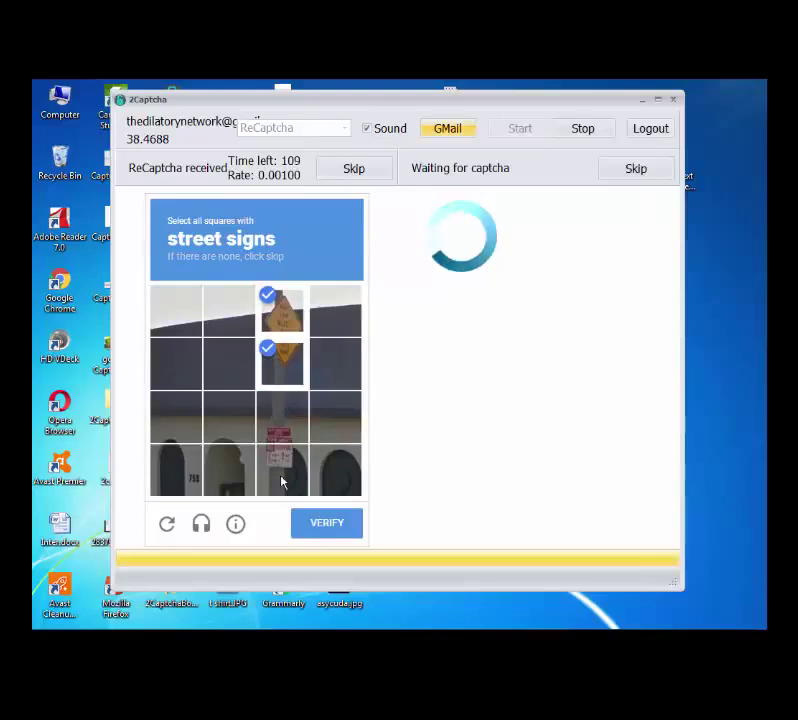
{"action": "left_click", "coordinate": [281, 475]}
{"action": "left_click", "coordinate": [285, 413]}
{"action": "left_click", "coordinate": [337, 524]}
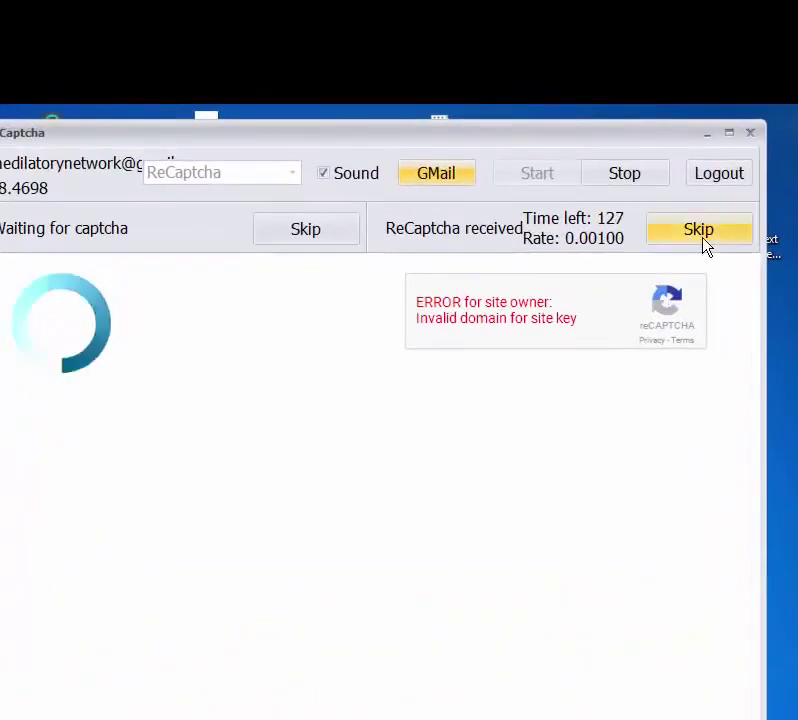
{"action": "left_click", "coordinate": [703, 240]}
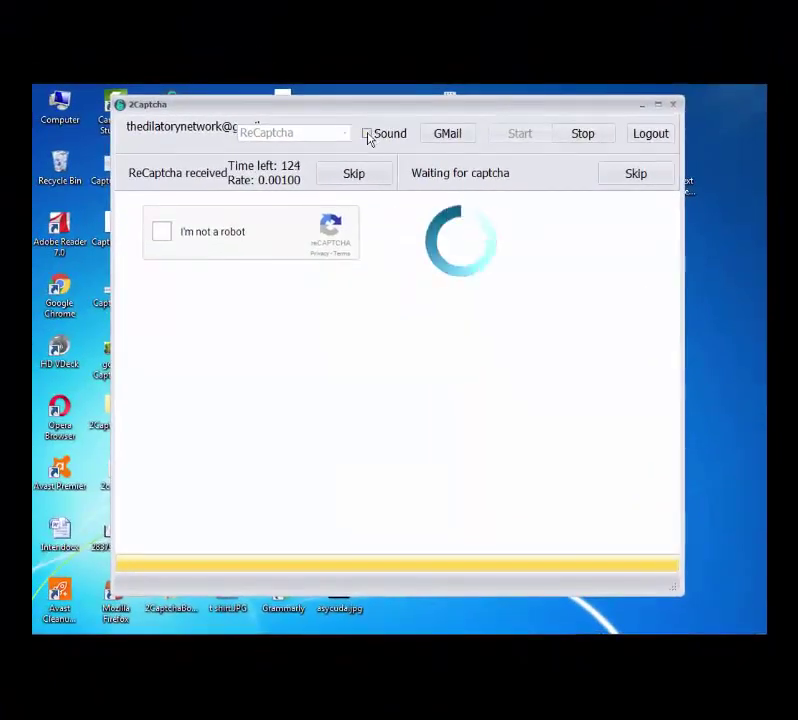
Re-enable sound, open the first challenge, and mark four green street-sign tiles before Next.
{"action": "left_click", "coordinate": [368, 134]}
{"action": "left_click", "coordinate": [163, 234]}
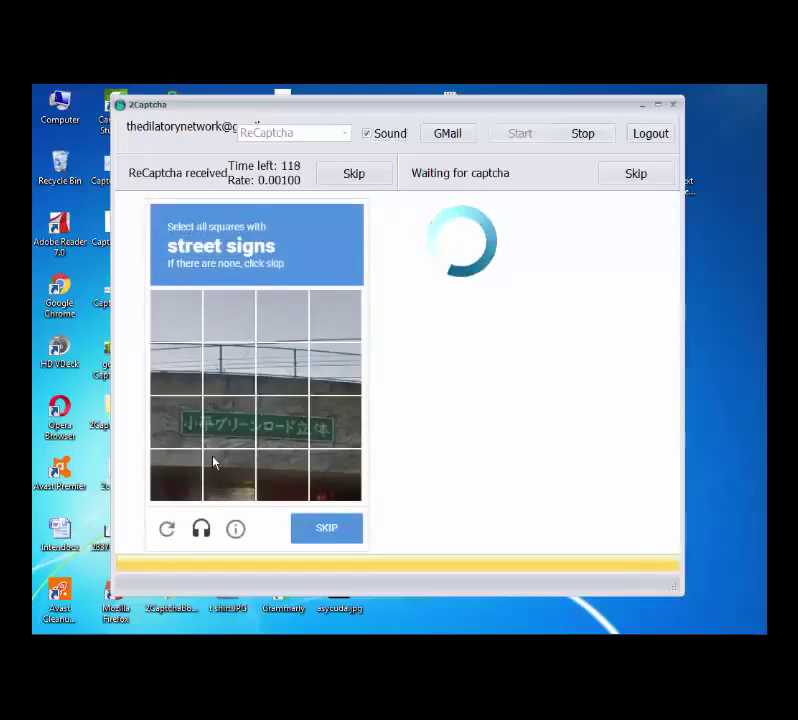
{"action": "left_click", "coordinate": [180, 424]}
{"action": "left_click", "coordinate": [229, 421]}
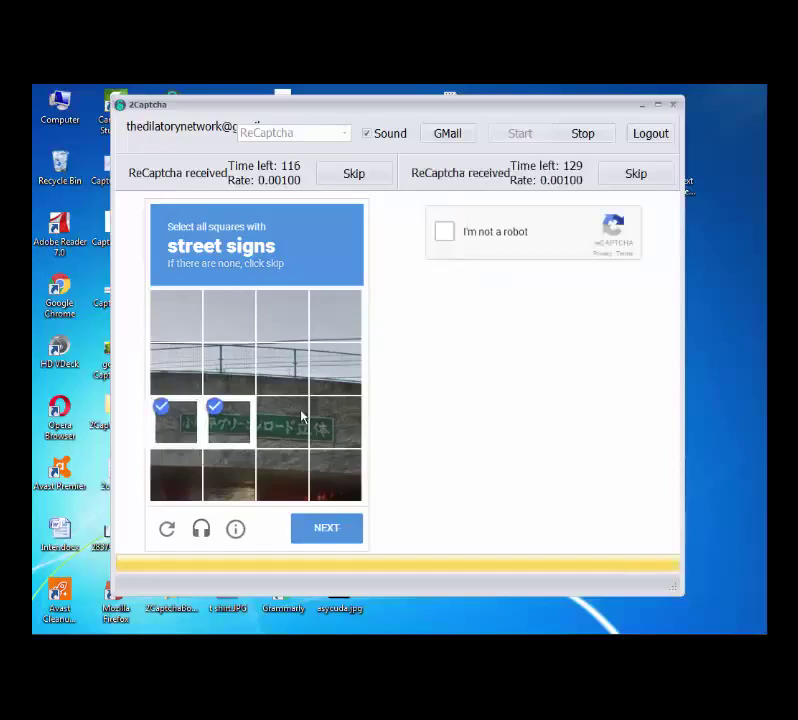
{"action": "left_click", "coordinate": [282, 421]}
{"action": "left_click", "coordinate": [335, 421]}
{"action": "left_click", "coordinate": [340, 522]}
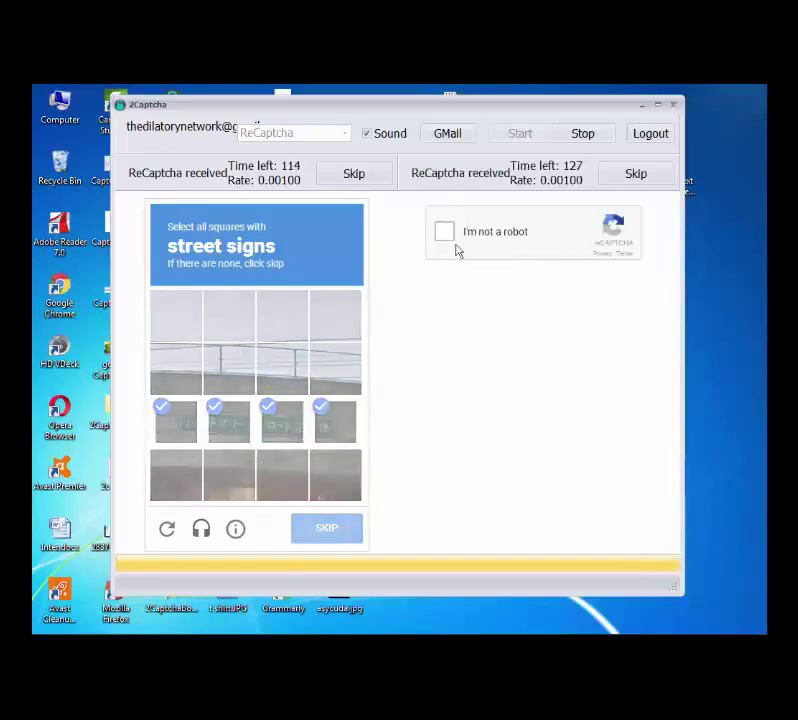
Open the second challenge and mark five chevron-sign tiles before Next.
{"action": "left_click", "coordinate": [444, 231]}
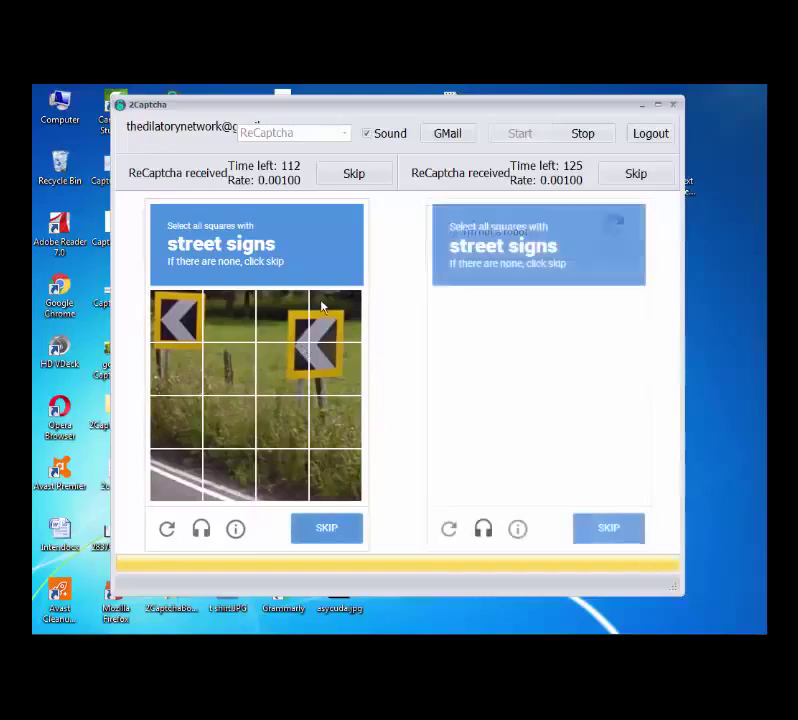
{"action": "left_click", "coordinate": [322, 308]}
{"action": "left_click", "coordinate": [320, 362]}
{"action": "left_click", "coordinate": [289, 371]}
{"action": "left_click", "coordinate": [268, 334]}
{"action": "left_click", "coordinate": [181, 363]}
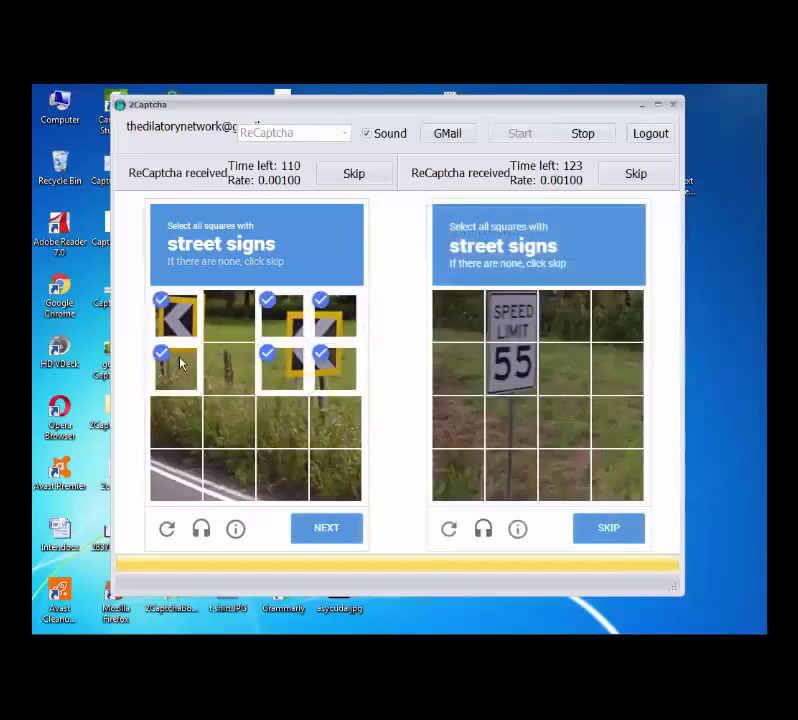
{"action": "left_click", "coordinate": [358, 527]}
Mark three speed-limit tiles and four parking-sign tiles, advancing each grid.
{"action": "left_click", "coordinate": [517, 316]}
{"action": "left_click", "coordinate": [512, 368]}
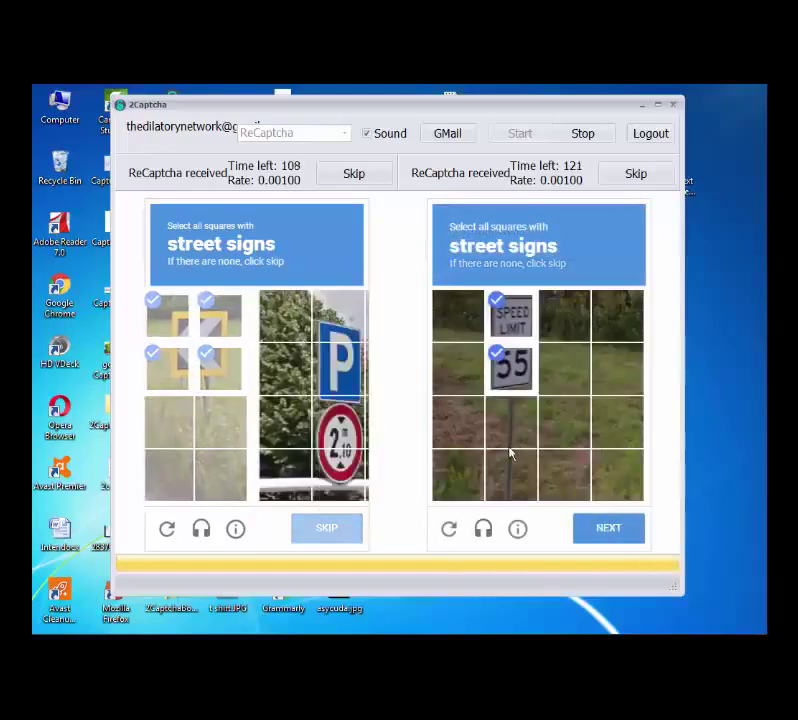
{"action": "left_click", "coordinate": [512, 422]}
{"action": "left_click", "coordinate": [582, 527]}
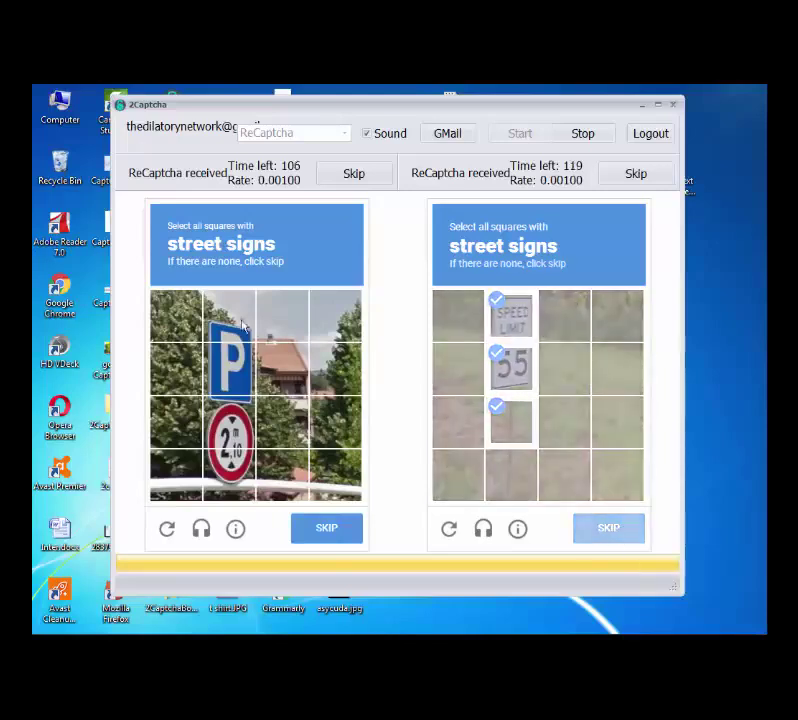
{"action": "left_click", "coordinate": [229, 316]}
{"action": "left_click", "coordinate": [229, 368]}
{"action": "left_click", "coordinate": [229, 421]}
{"action": "left_click", "coordinate": [229, 474]}
{"action": "left_click", "coordinate": [338, 530]}
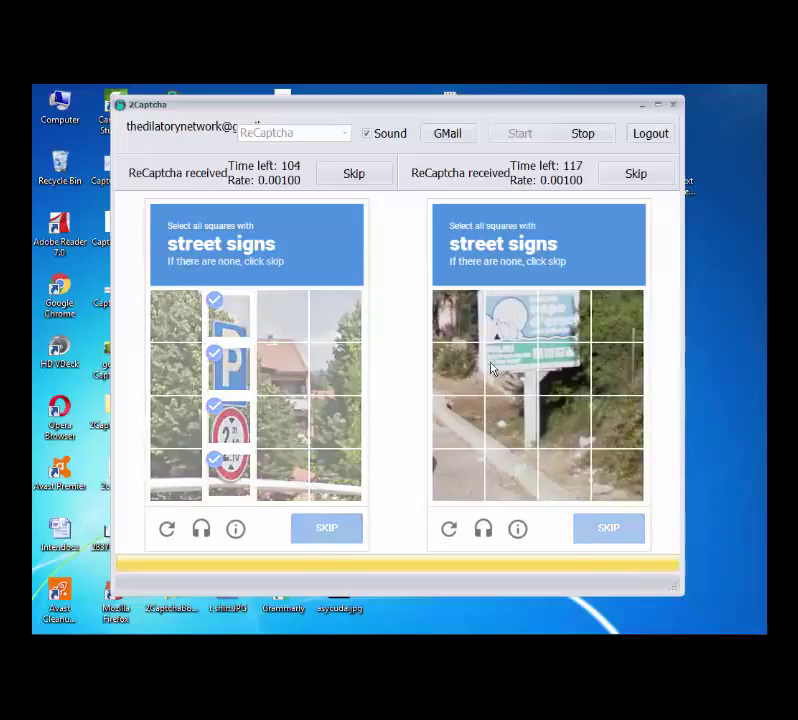
Mark six roadside-sign tiles and four yellow-sign tiles, advancing each grid.
{"action": "left_click", "coordinate": [511, 316]}
{"action": "left_click", "coordinate": [511, 368]}
{"action": "left_click", "coordinate": [564, 368]}
{"action": "left_click", "coordinate": [564, 316]}
{"action": "left_click", "coordinate": [470, 318]}
{"action": "left_click", "coordinate": [465, 370]}
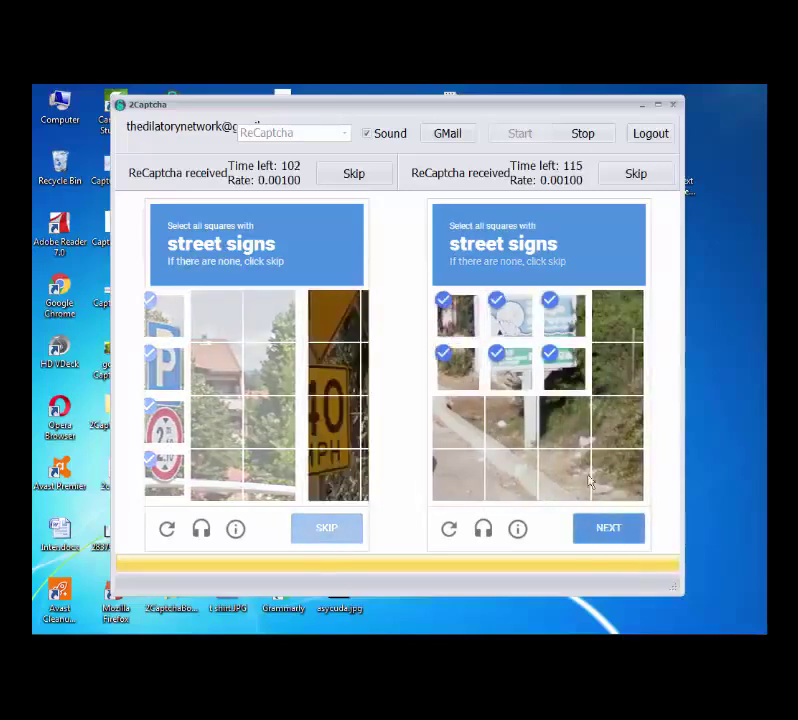
{"action": "left_click", "coordinate": [607, 528]}
{"action": "left_click", "coordinate": [180, 322]}
{"action": "left_click", "coordinate": [180, 368]}
{"action": "left_click", "coordinate": [180, 421]}
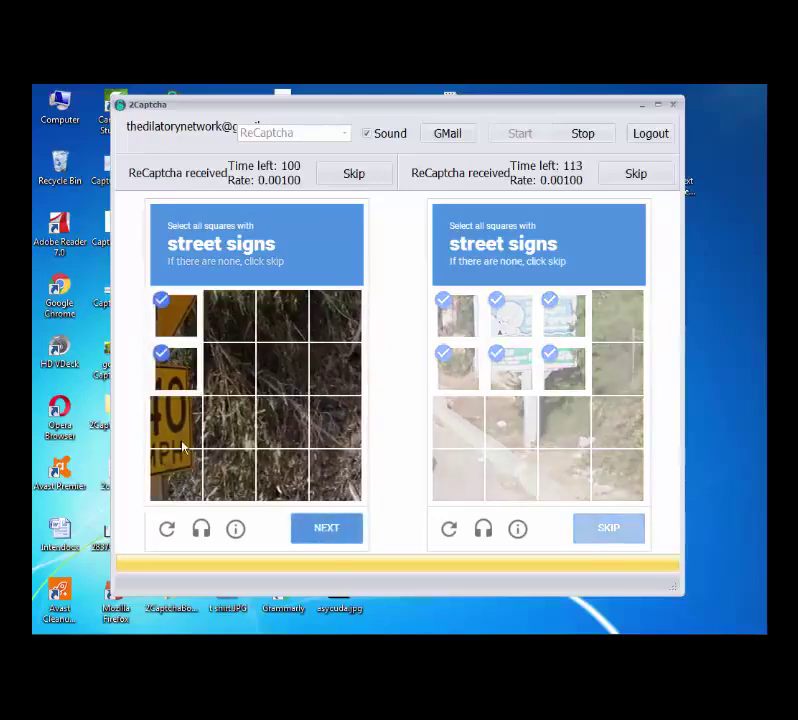
{"action": "left_click", "coordinate": [180, 474]}
{"action": "left_click", "coordinate": [338, 530]}
Mark three no-parking tiles, then four parking-signpost tiles and submit the left captcha.
{"action": "left_click", "coordinate": [520, 338]}
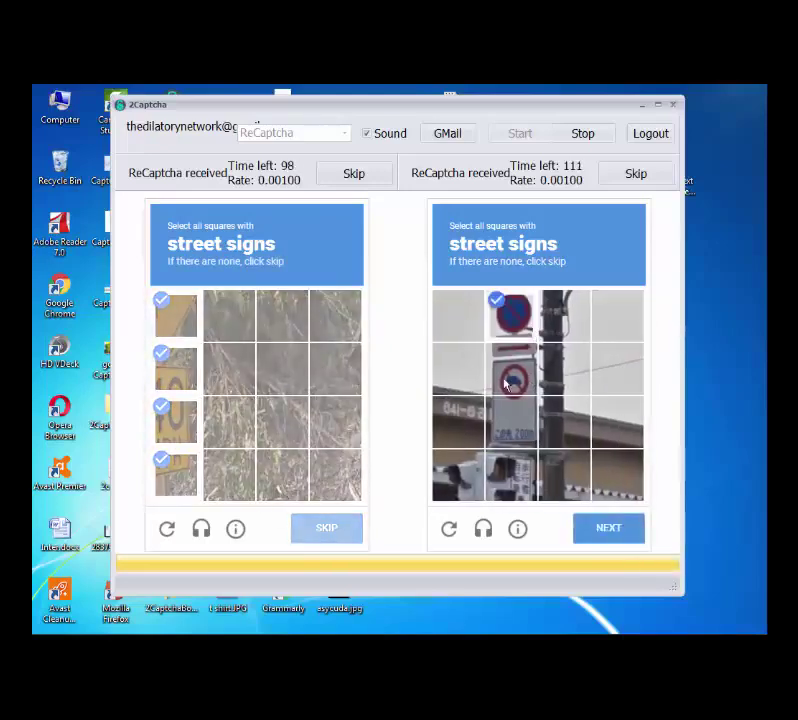
{"action": "left_click", "coordinate": [512, 368]}
{"action": "left_click", "coordinate": [512, 421]}
{"action": "left_click", "coordinate": [605, 528]}
{"action": "left_click", "coordinate": [229, 316]}
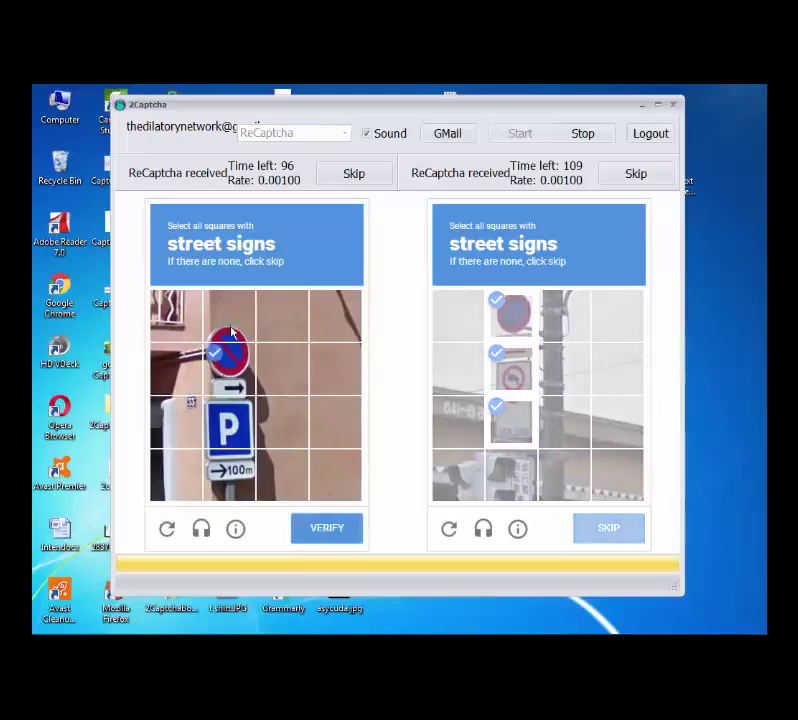
{"action": "left_click", "coordinate": [229, 368]}
{"action": "left_click", "coordinate": [229, 421]}
{"action": "left_click", "coordinate": [229, 474]}
{"action": "left_click", "coordinate": [325, 527]}
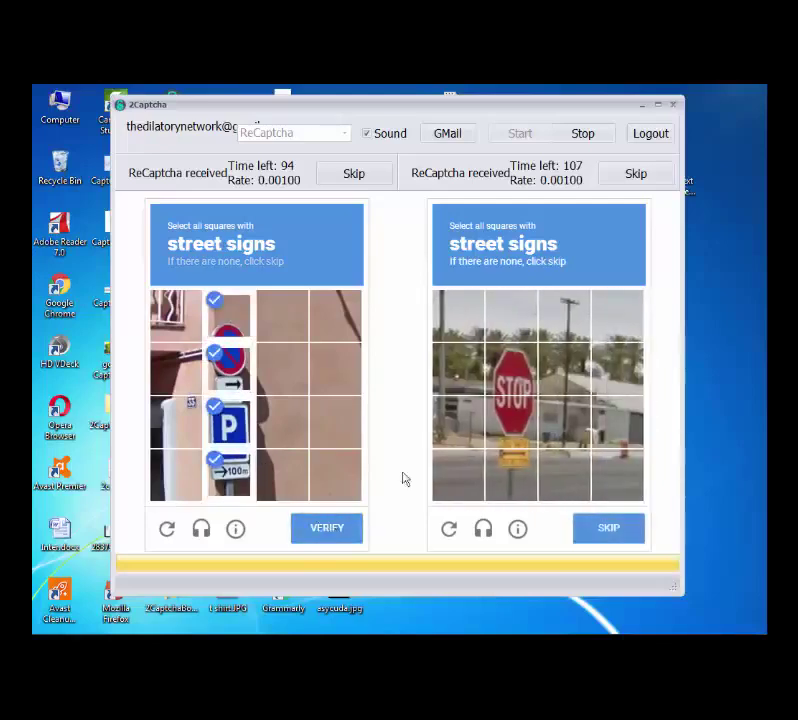
Mark three stop-sign tiles in the right captcha and advance to new images.
{"action": "left_click", "coordinate": [512, 368]}
{"action": "left_click", "coordinate": [512, 421]}
{"action": "left_click", "coordinate": [512, 474]}
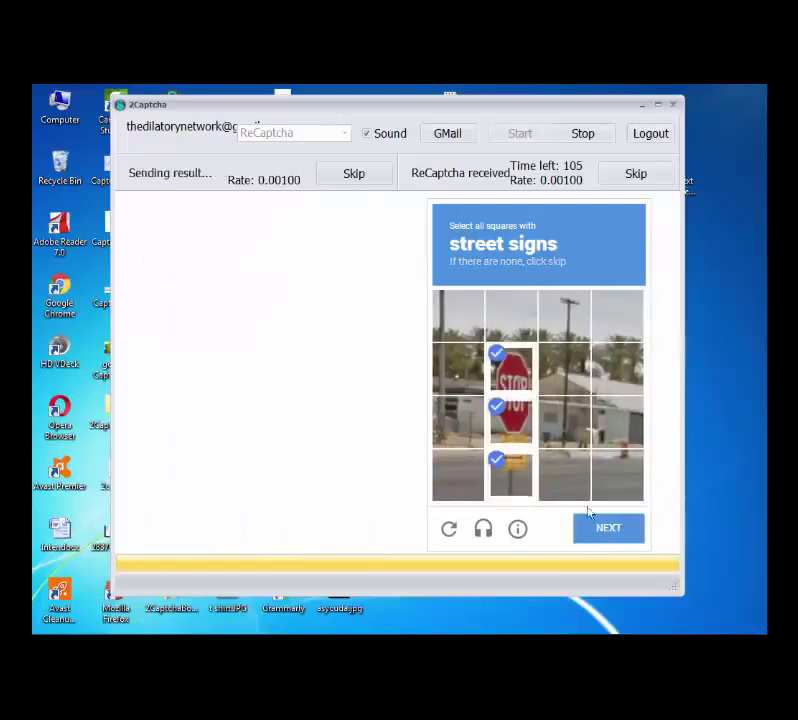
{"action": "left_click", "coordinate": [590, 519]}
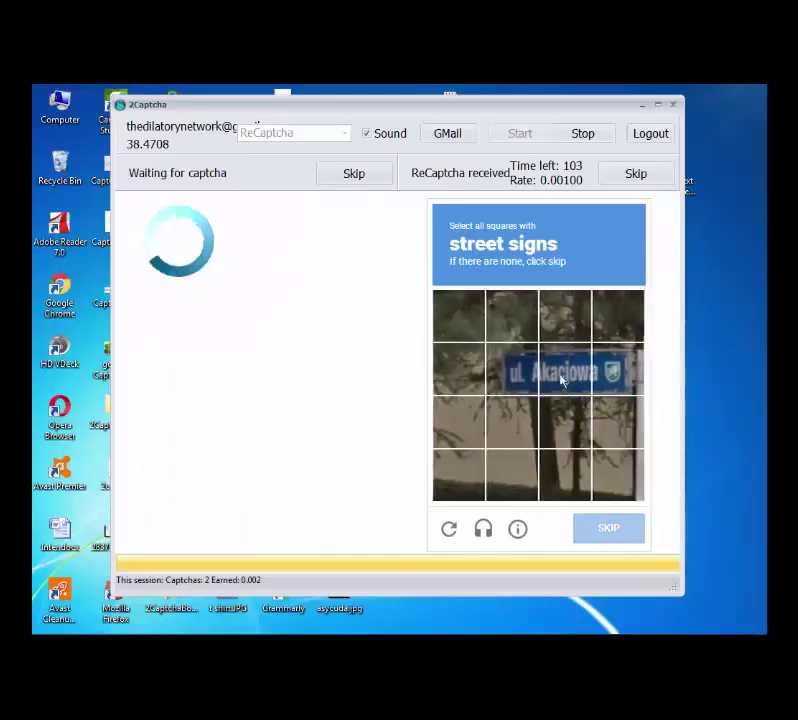
Mark three street-name tiles and three blue arrow-sign tiles, then go to the next images.
{"action": "left_click", "coordinate": [514, 370]}
{"action": "left_click", "coordinate": [565, 370]}
{"action": "left_click", "coordinate": [617, 370]}
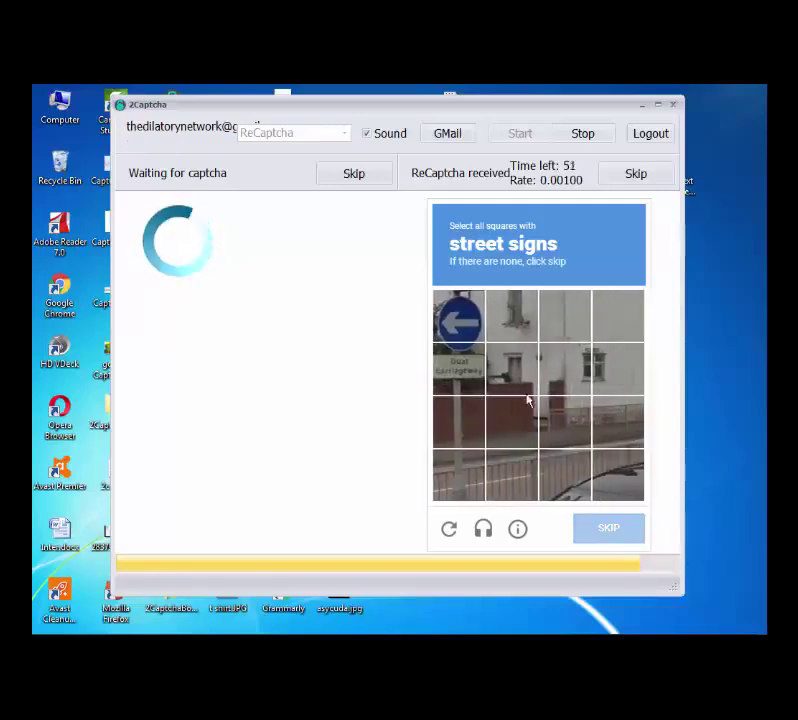
{"action": "left_click", "coordinate": [468, 330]}
{"action": "left_click", "coordinate": [470, 370]}
{"action": "left_click", "coordinate": [476, 422]}
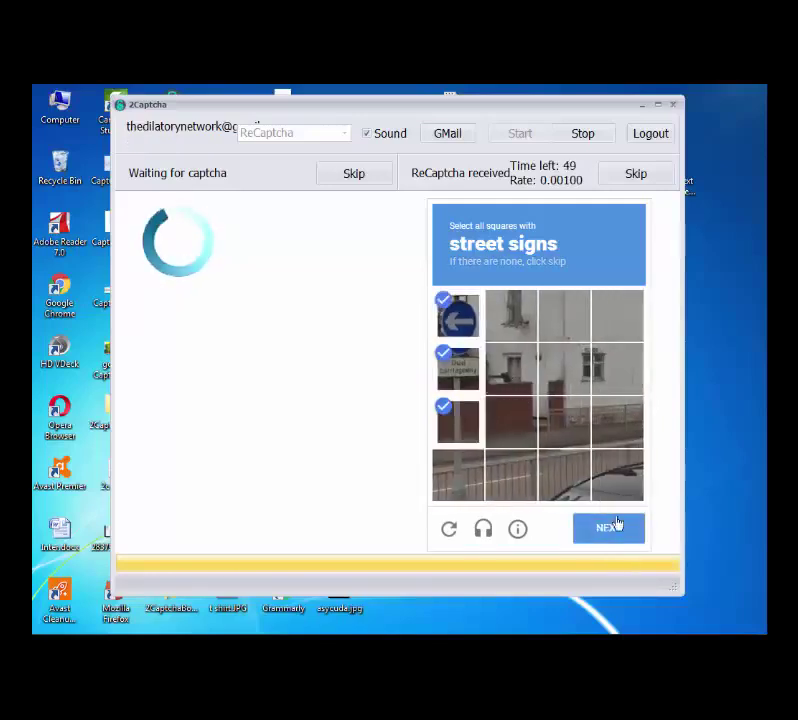
{"action": "left_click", "coordinate": [617, 523]}
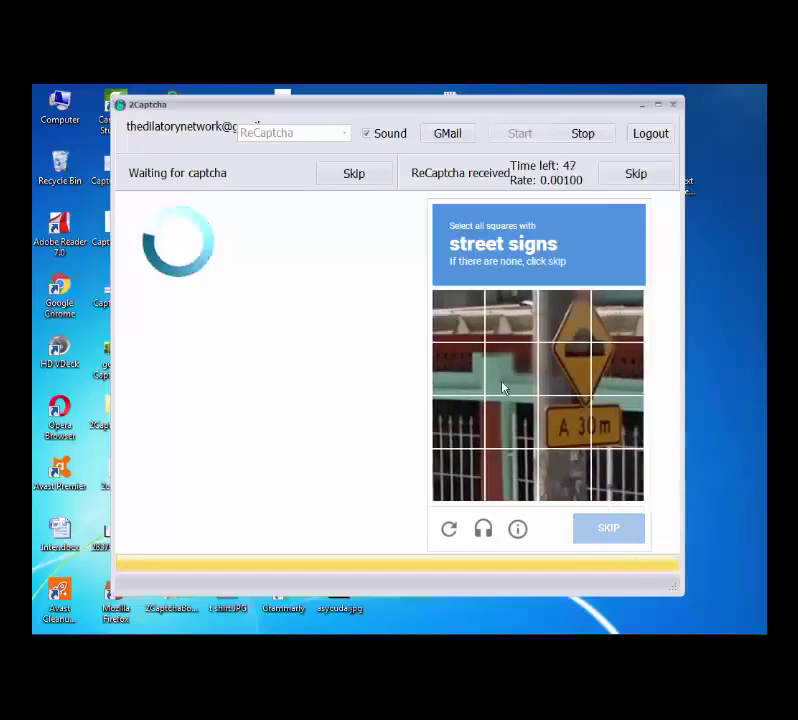
Mark the six diamond warning-sign tiles and submit the street-signs answer.
{"action": "left_click", "coordinate": [565, 318]}
{"action": "left_click", "coordinate": [566, 370]}
{"action": "left_click", "coordinate": [571, 422]}
{"action": "left_click", "coordinate": [615, 422]}
{"action": "left_click", "coordinate": [614, 370]}
{"action": "left_click", "coordinate": [615, 316]}
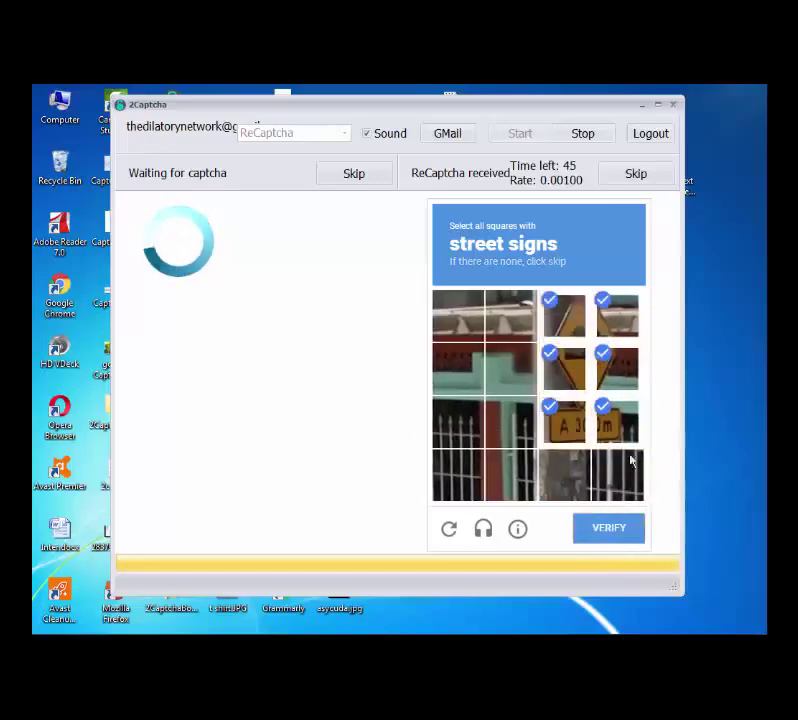
{"action": "left_click", "coordinate": [609, 530]}
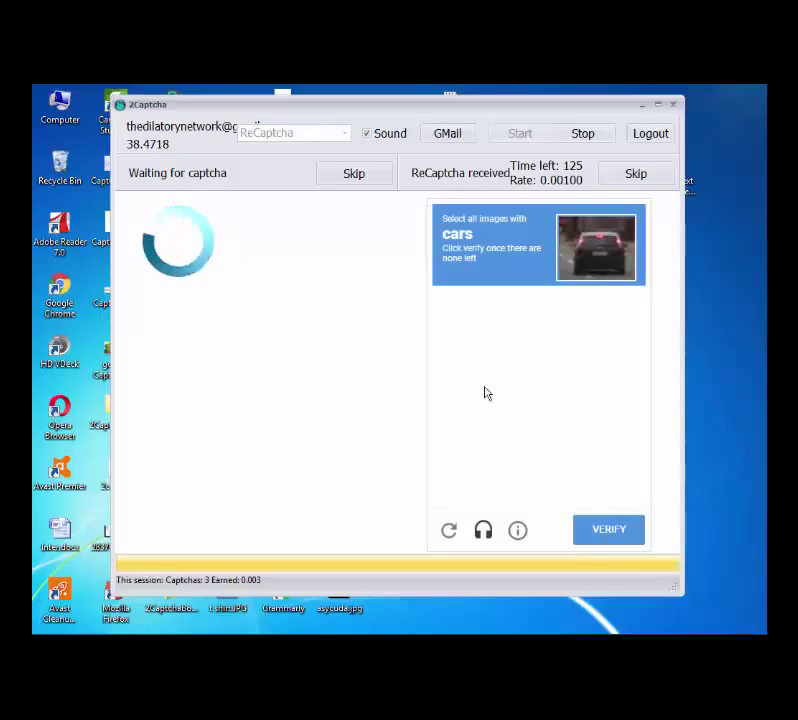
Mark six car tiles, including the refilled bottom-right one, and verify the cars captcha.
{"action": "left_click", "coordinate": [612, 325]}
{"action": "left_click", "coordinate": [537, 393]}
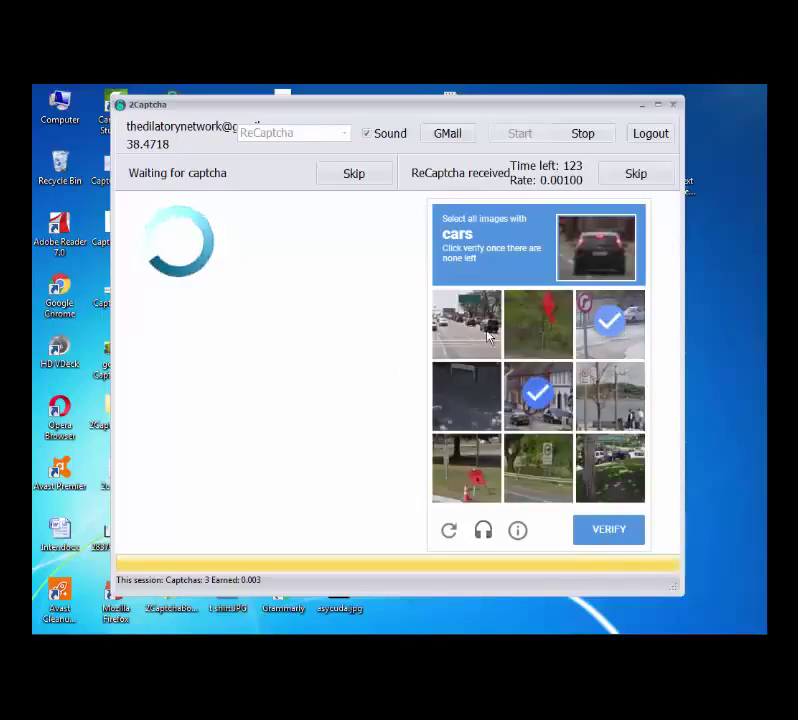
{"action": "left_click", "coordinate": [466, 322]}
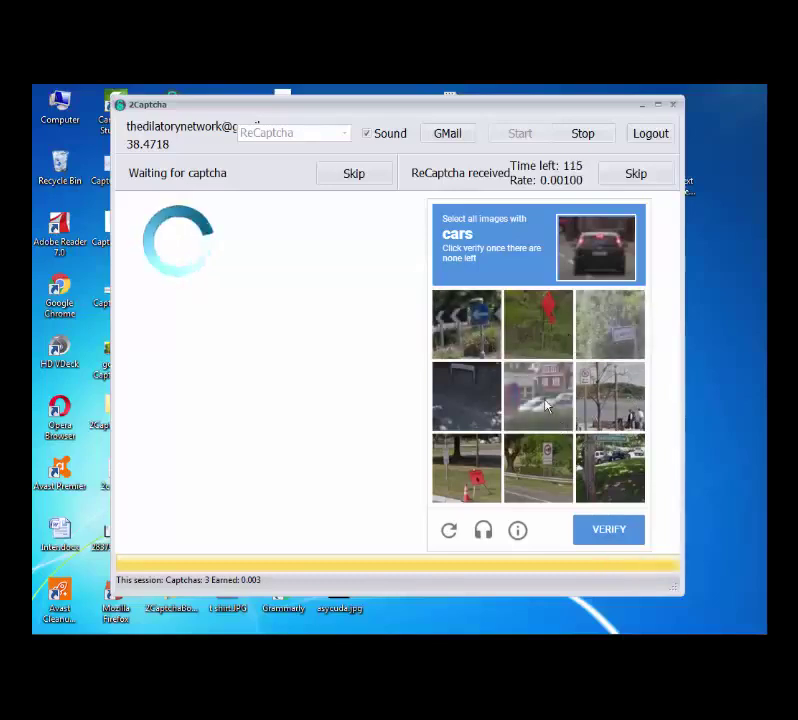
{"action": "left_click", "coordinate": [545, 402]}
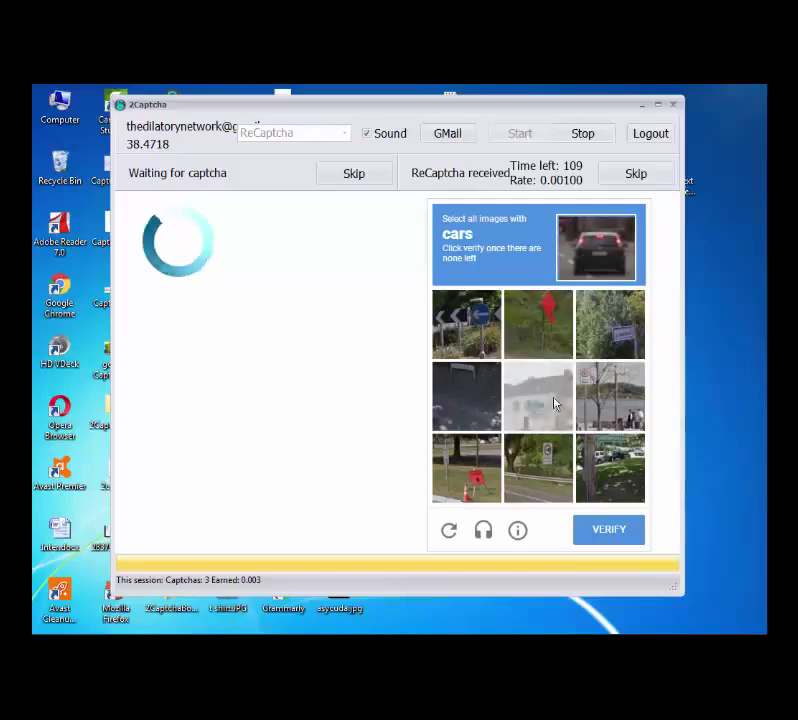
{"action": "left_click", "coordinate": [606, 473]}
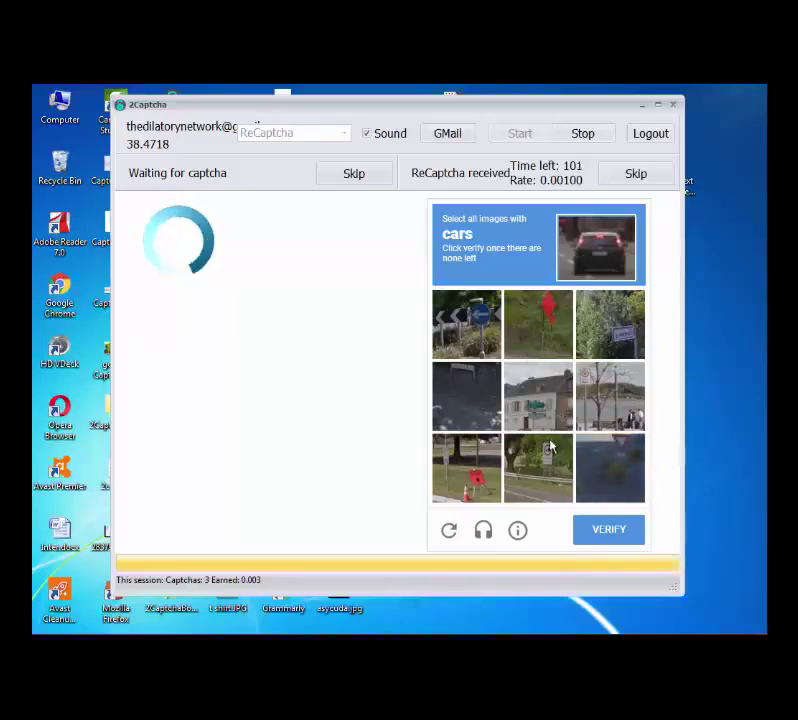
{"action": "left_click", "coordinate": [602, 477]}
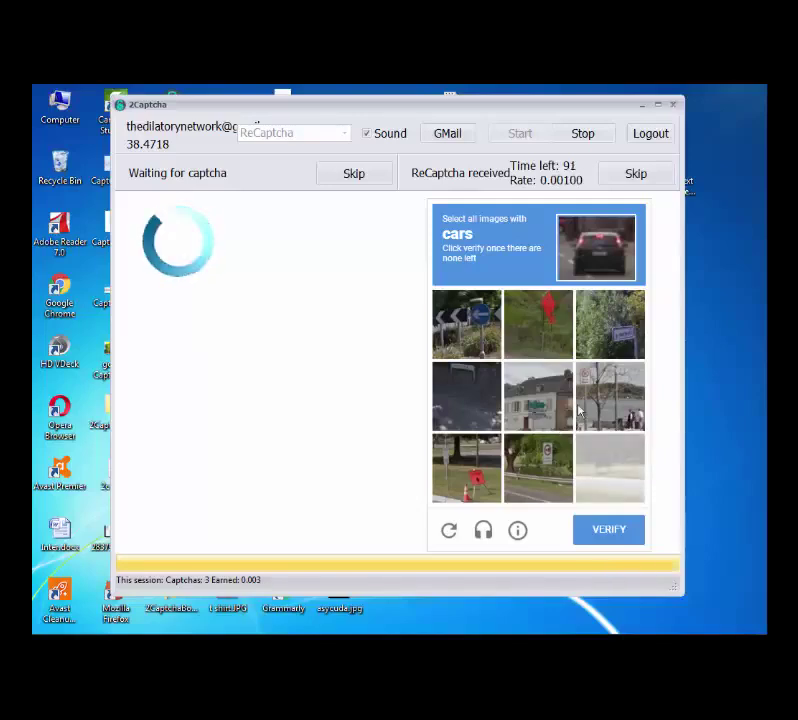
{"action": "left_click", "coordinate": [616, 537]}
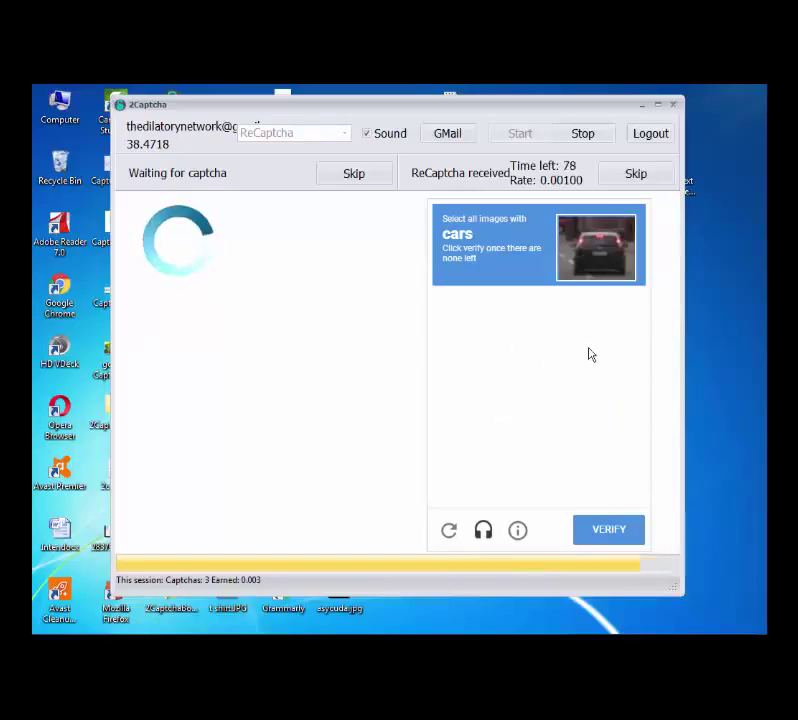
Mark five middle-column car tiles, including the refilled top-middle one, and verify.
{"action": "left_click", "coordinate": [545, 404]}
{"action": "left_click", "coordinate": [538, 333]}
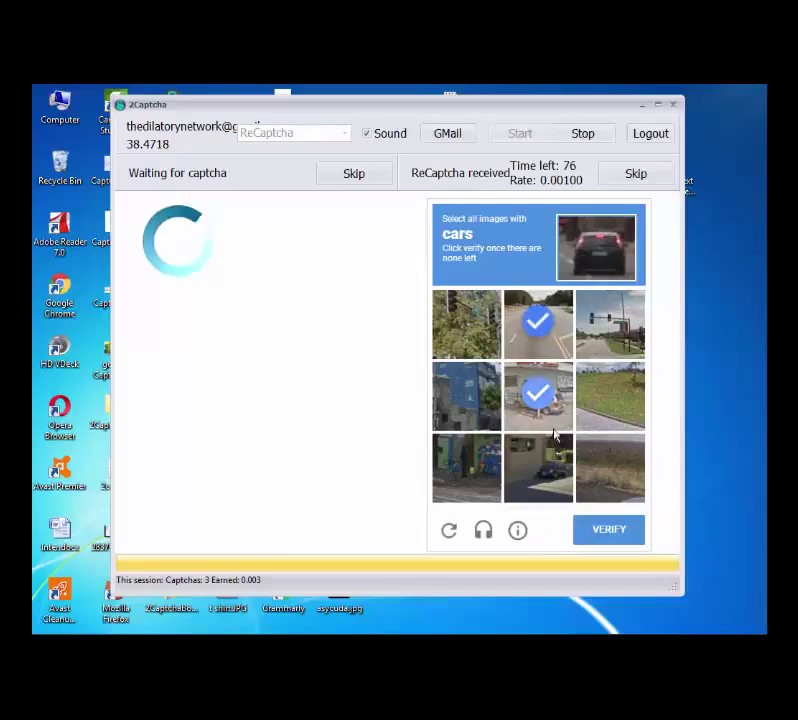
{"action": "left_click", "coordinate": [545, 477]}
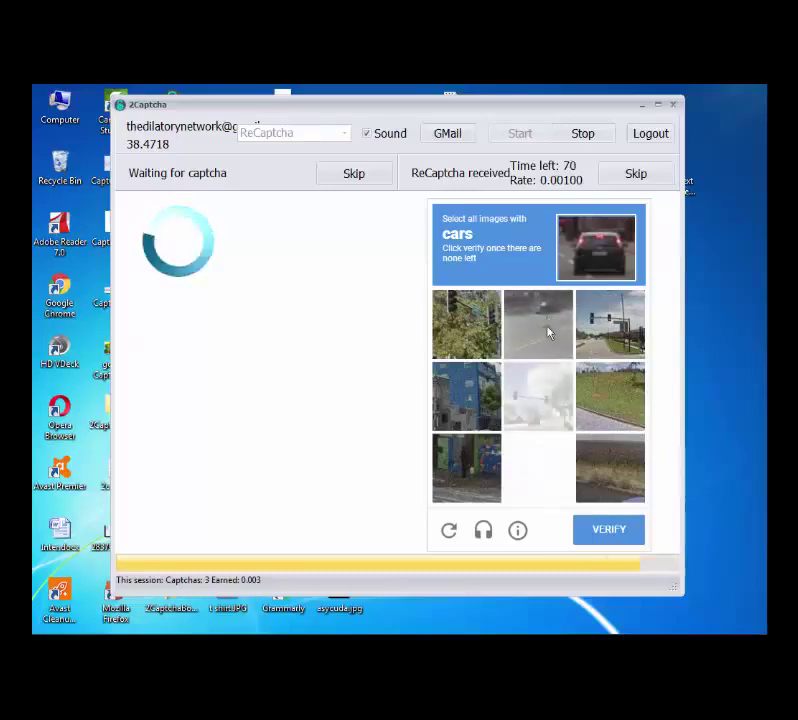
{"action": "left_click", "coordinate": [548, 333]}
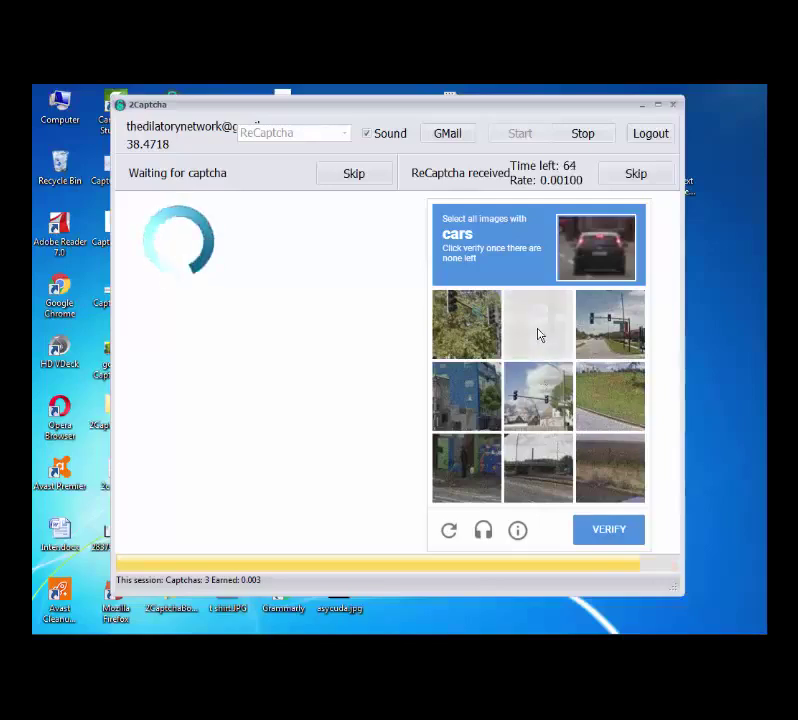
{"action": "left_click", "coordinate": [540, 333]}
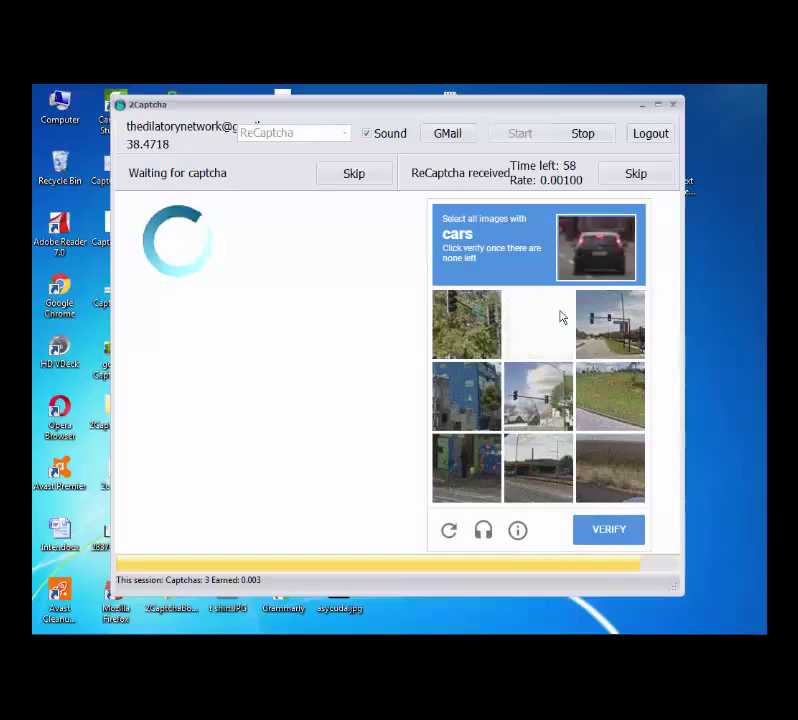
{"action": "left_click", "coordinate": [609, 533]}
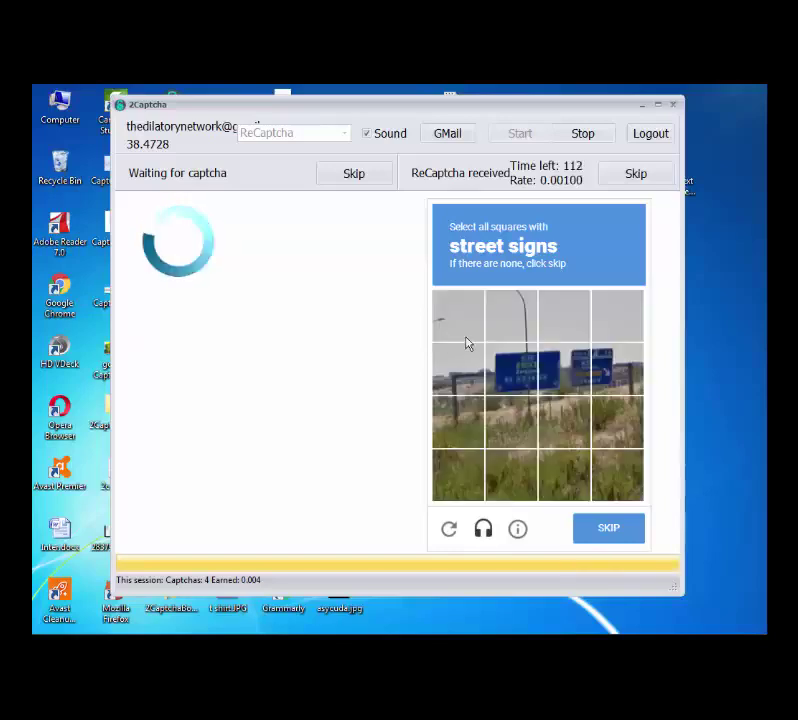
Mark the three blue road-sign squares and go to the next image.
{"action": "left_click", "coordinate": [525, 378]}
{"action": "left_click", "coordinate": [564, 372]}
{"action": "left_click", "coordinate": [615, 372]}
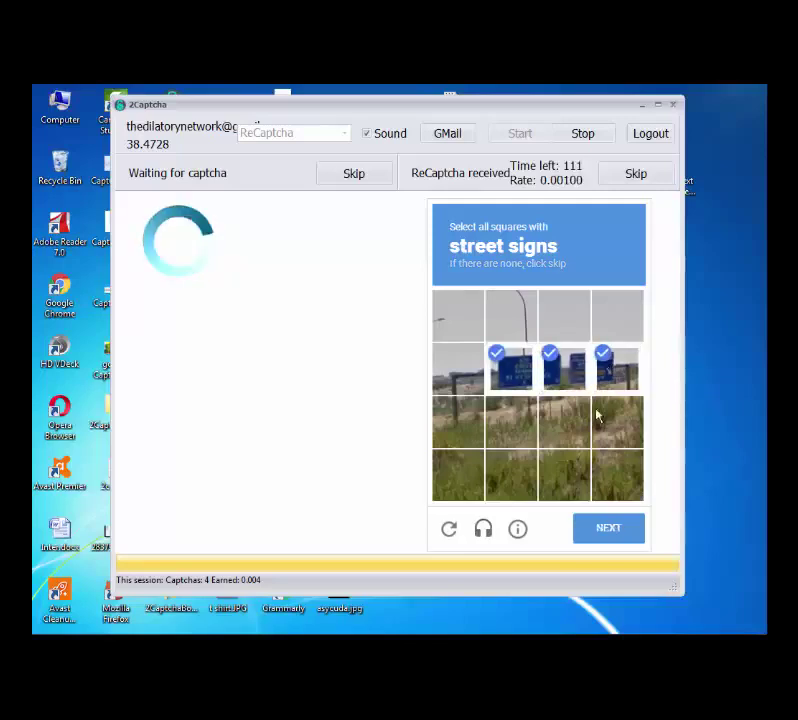
{"action": "left_click", "coordinate": [609, 531]}
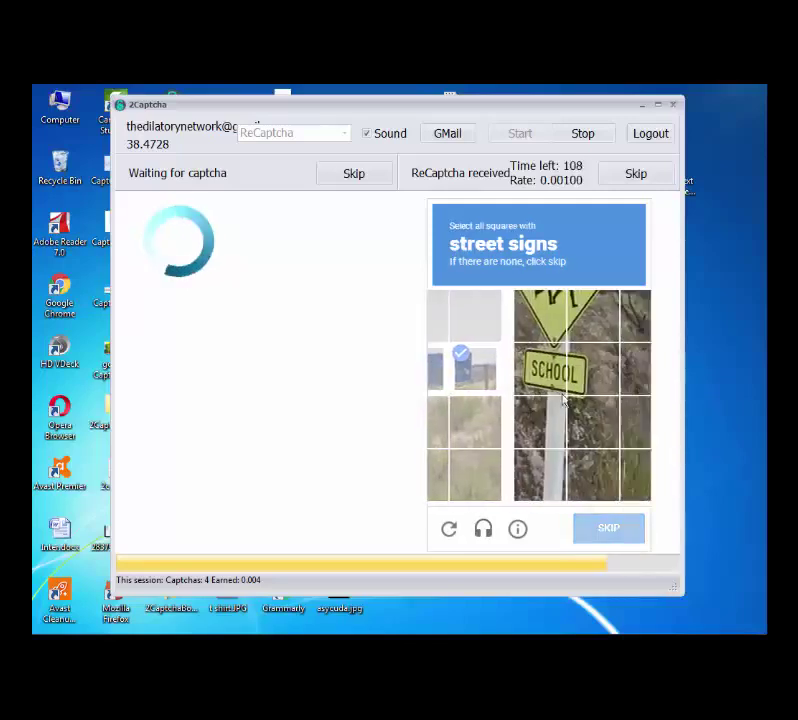
Mark the four school-sign squares and go to the next image.
{"action": "left_click", "coordinate": [458, 316]}
{"action": "left_click", "coordinate": [510, 316]}
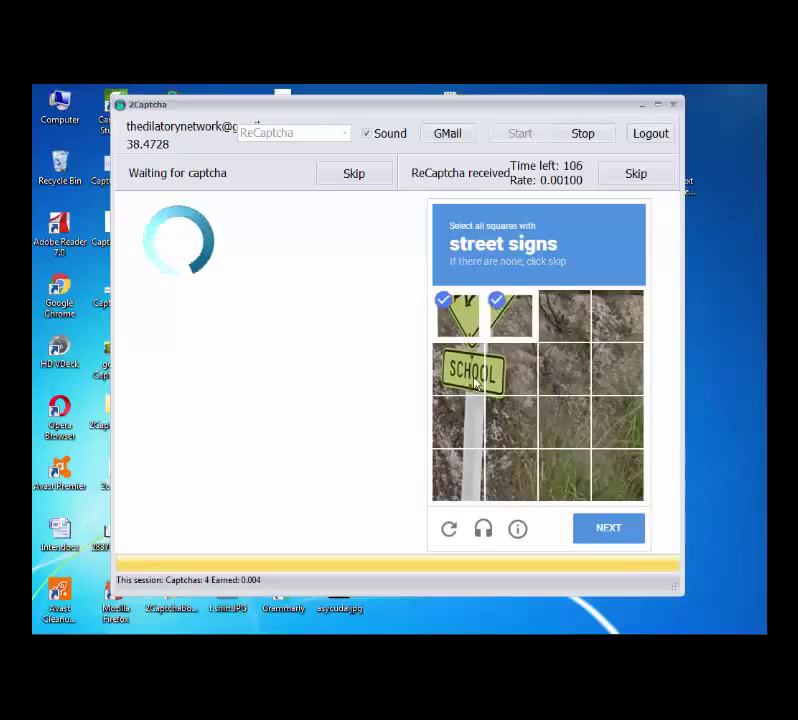
{"action": "left_click", "coordinate": [458, 368]}
{"action": "left_click", "coordinate": [512, 370]}
{"action": "left_click", "coordinate": [607, 528]}
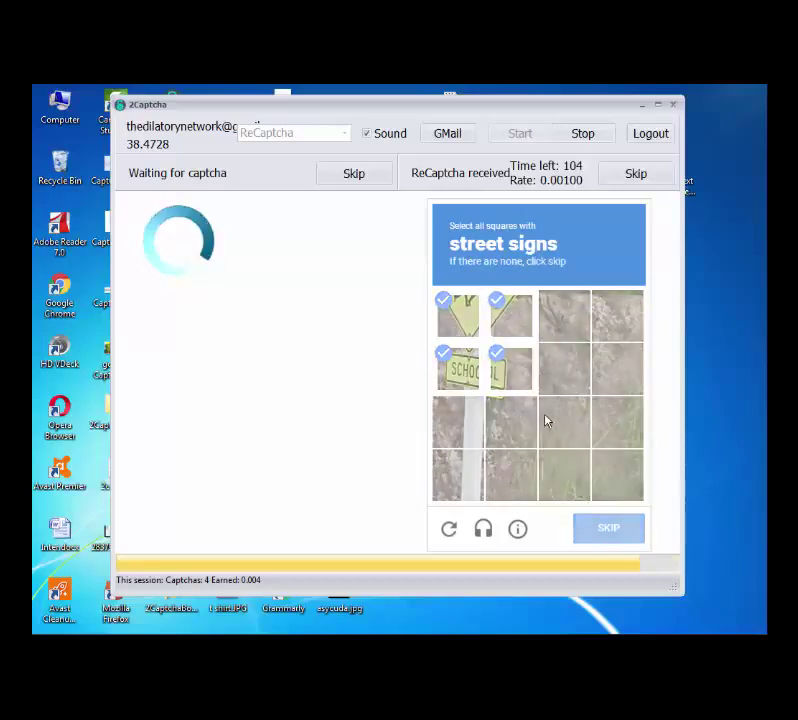
Mark seven squares covering the street-name and STOP signs, then go to the next image.
{"action": "left_click", "coordinate": [458, 422]}
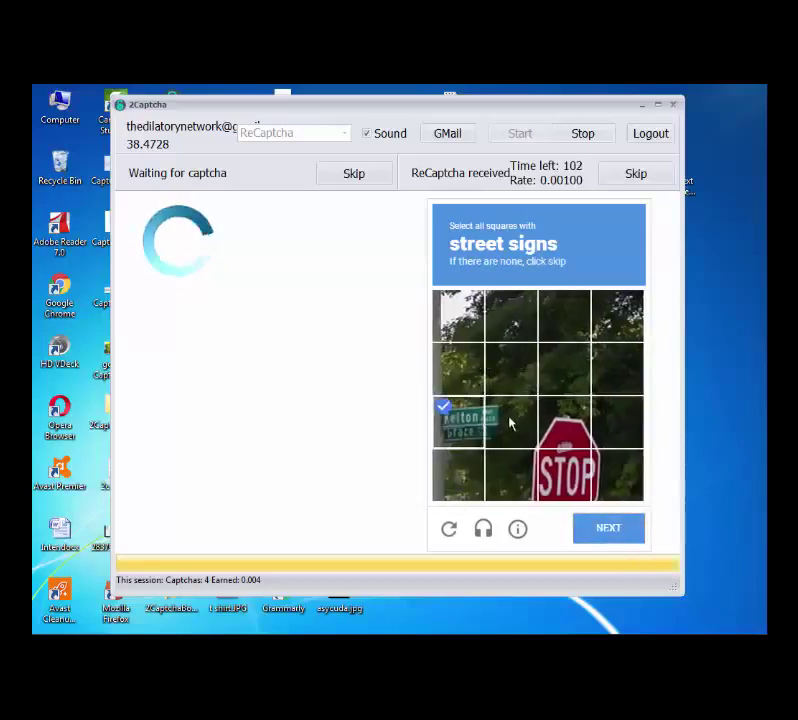
{"action": "left_click", "coordinate": [511, 422]}
{"action": "left_click", "coordinate": [564, 422]}
{"action": "left_click", "coordinate": [564, 474]}
{"action": "left_click", "coordinate": [617, 474]}
{"action": "left_click", "coordinate": [512, 480]}
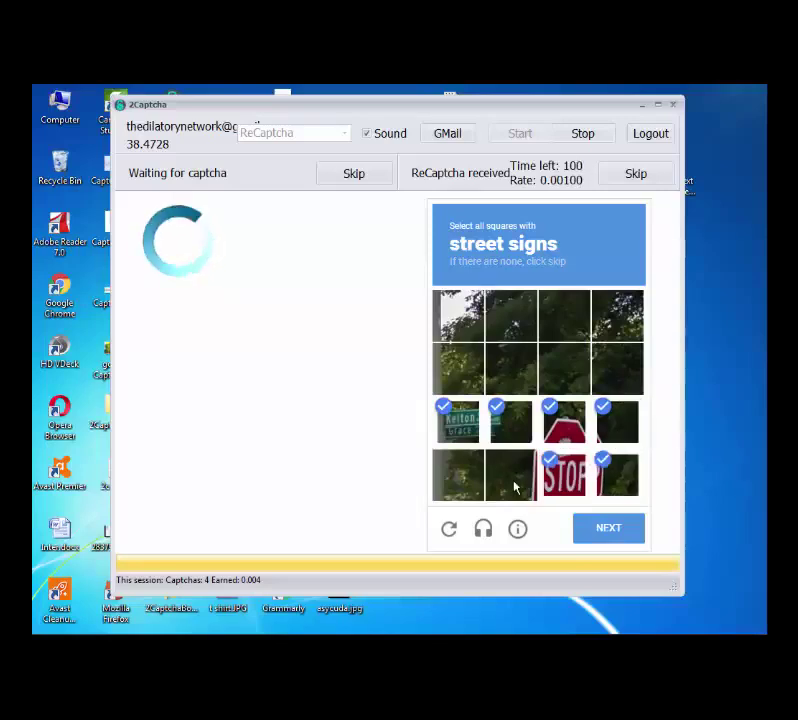
{"action": "left_click", "coordinate": [590, 417]}
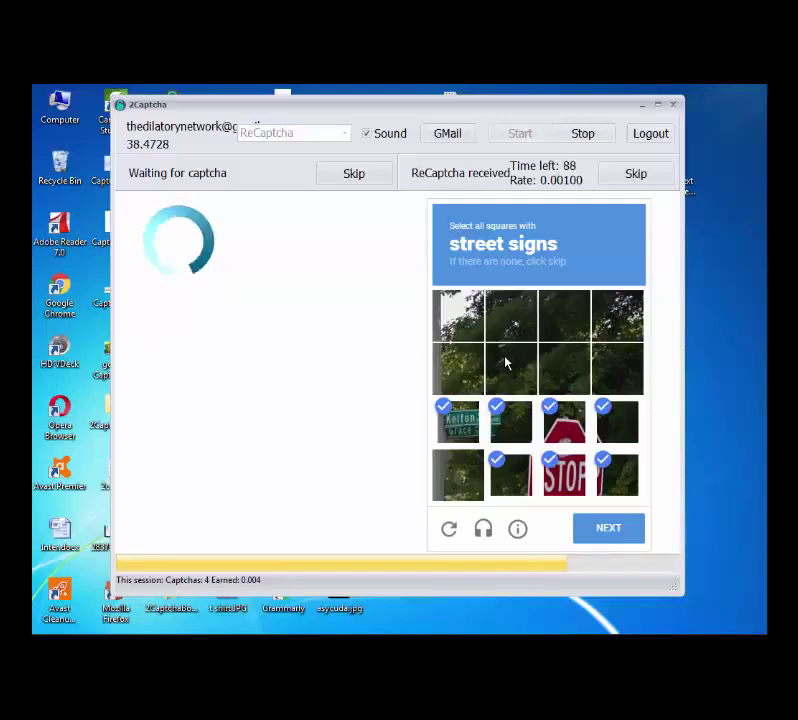
{"action": "left_click", "coordinate": [607, 529]}
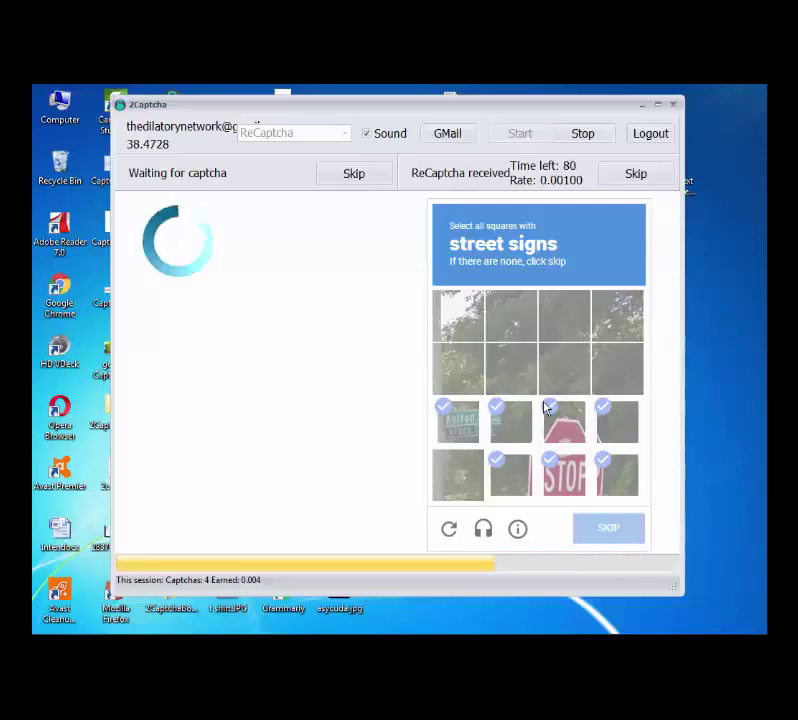
Mark two STOP-sign and two parking-sign squares, then go to the next image.
{"action": "left_click", "coordinate": [458, 318]}
{"action": "left_click", "coordinate": [458, 370]}
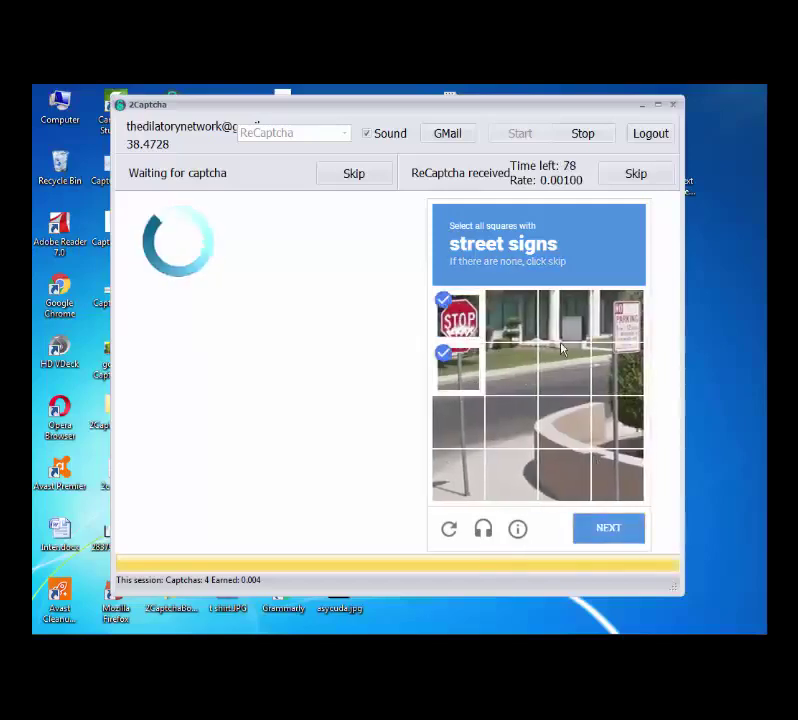
{"action": "left_click", "coordinate": [605, 335]}
{"action": "left_click", "coordinate": [616, 372]}
{"action": "left_click", "coordinate": [609, 530]}
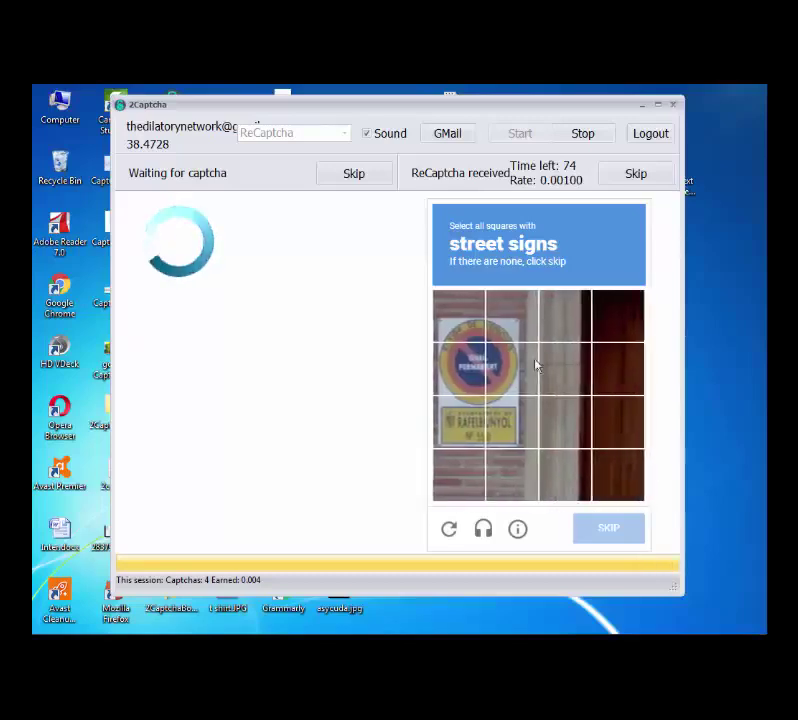
Mark the six squares covering the round parking sign.
{"action": "left_click", "coordinate": [512, 318]}
{"action": "left_click", "coordinate": [512, 370]}
{"action": "left_click", "coordinate": [512, 426]}
{"action": "left_click", "coordinate": [458, 424]}
{"action": "left_click", "coordinate": [458, 370]}
{"action": "left_click", "coordinate": [458, 316]}
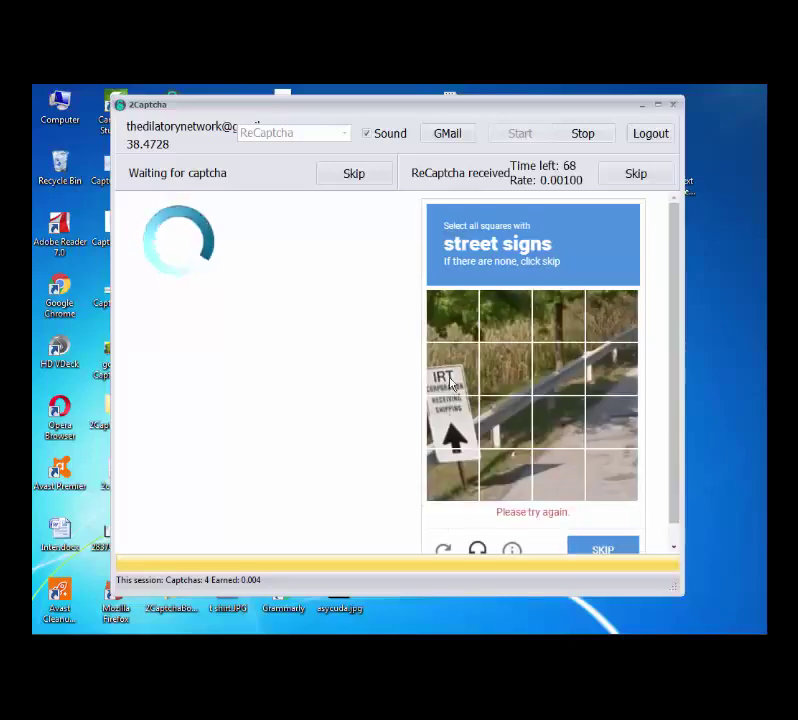
Mark the three white arrow sign squares on the first street-sign image and move to the next image.
{"action": "left_click", "coordinate": [452, 370]}
{"action": "left_click", "coordinate": [452, 422]}
{"action": "left_click", "coordinate": [452, 474]}
{"action": "left_click", "coordinate": [614, 538]}
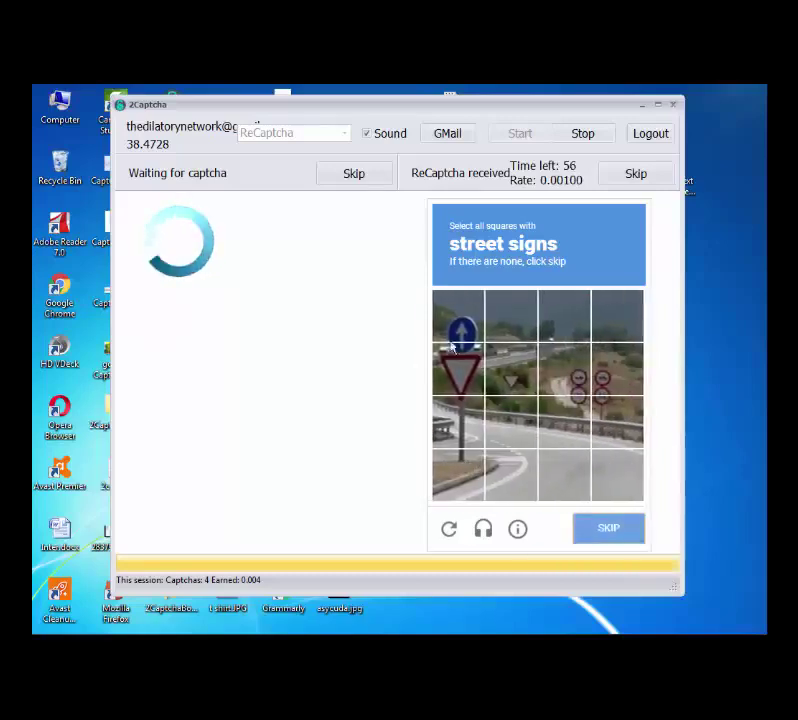
Mark the seven squares covering the blue arrow, yield and round road signs, and move to the next image.
{"action": "left_click", "coordinate": [458, 318]}
{"action": "left_click", "coordinate": [458, 370]}
{"action": "left_click", "coordinate": [603, 392]}
{"action": "left_click", "coordinate": [612, 420]}
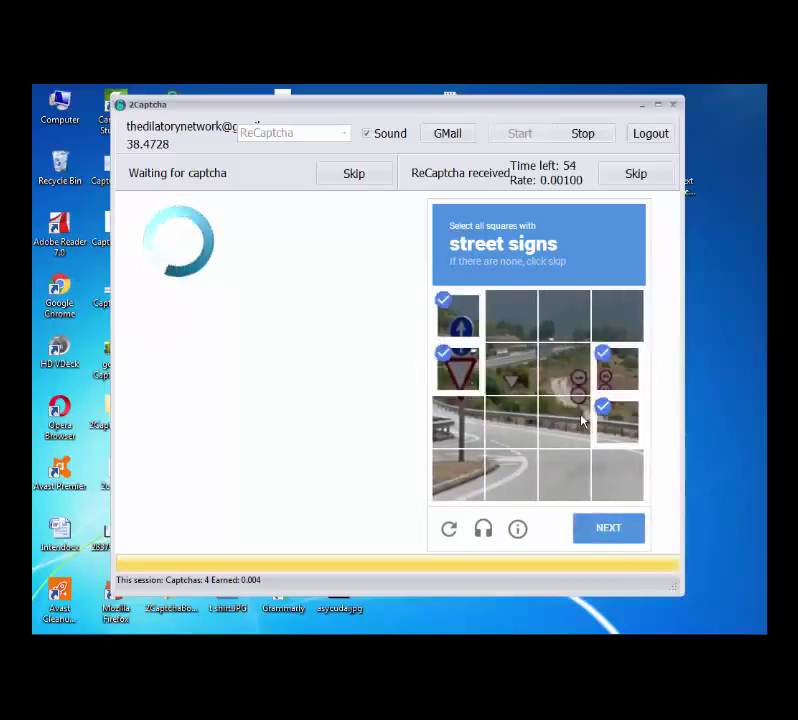
{"action": "left_click", "coordinate": [565, 420]}
{"action": "left_click", "coordinate": [565, 370]}
{"action": "left_click", "coordinate": [512, 370]}
{"action": "left_click", "coordinate": [606, 527]}
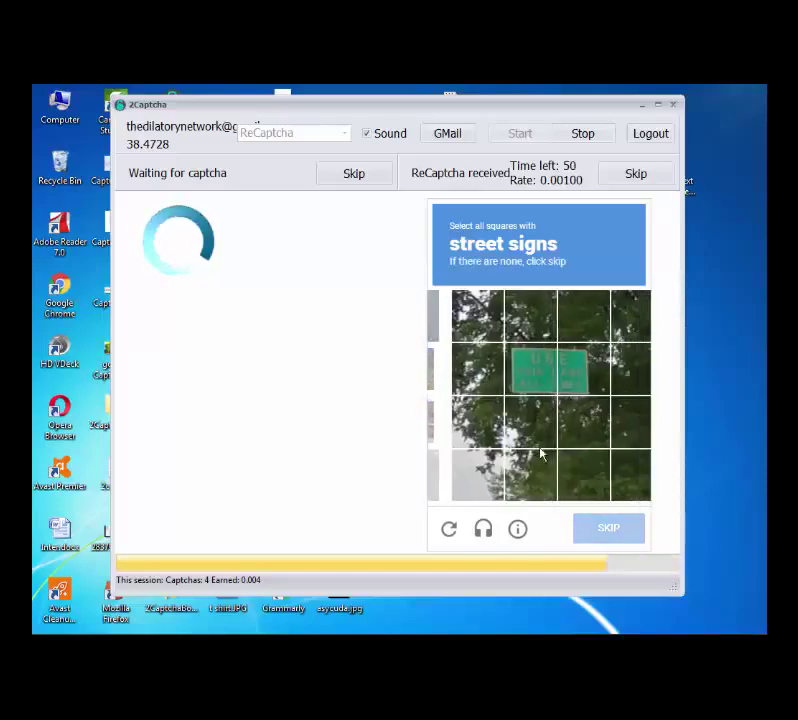
Mark the five squares with the green, yellow arrow and chevron signs, and move to the next image.
{"action": "left_click", "coordinate": [505, 372]}
{"action": "left_click", "coordinate": [563, 372]}
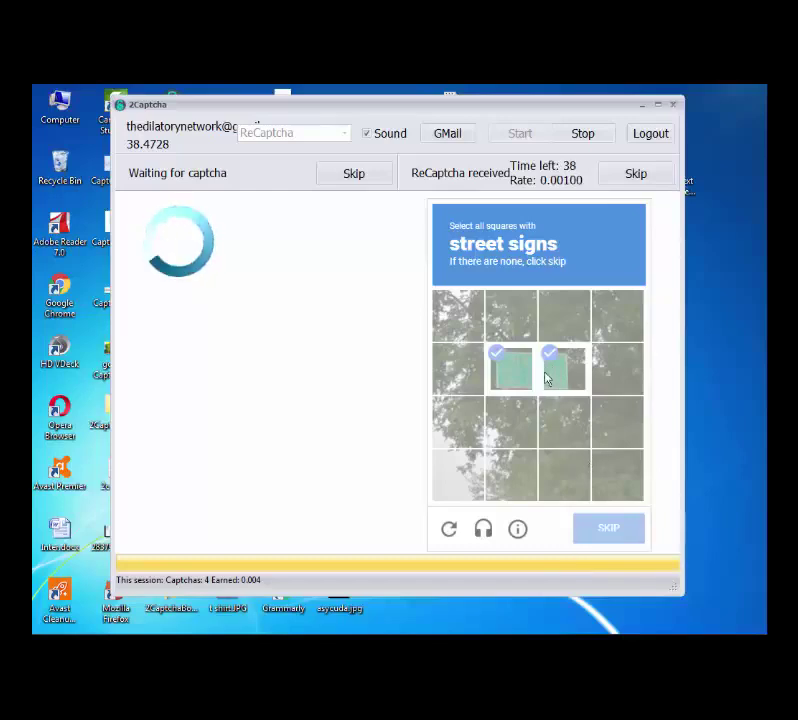
{"action": "left_click", "coordinate": [573, 314]}
{"action": "left_click", "coordinate": [605, 317]}
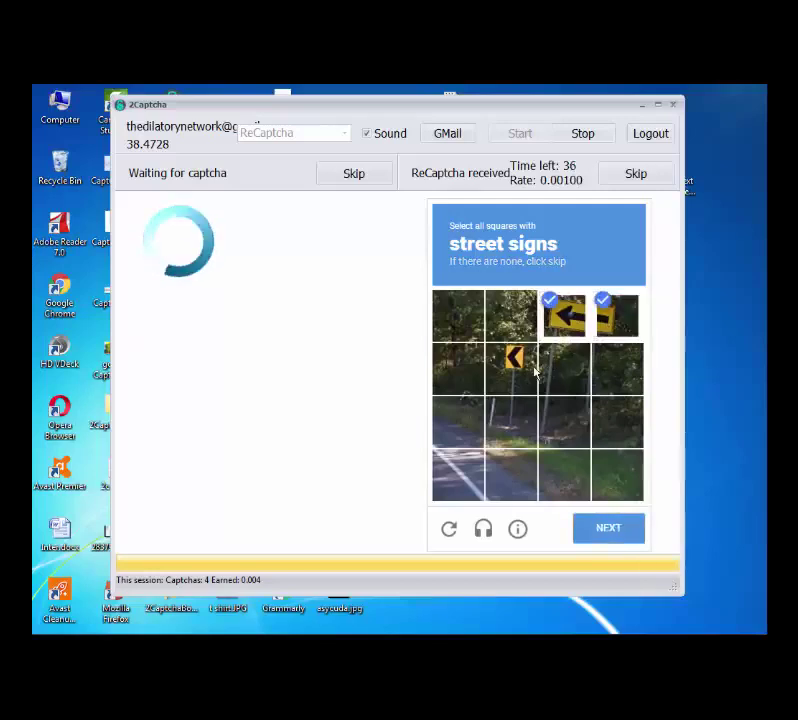
{"action": "left_click", "coordinate": [534, 370]}
{"action": "left_click", "coordinate": [612, 530]}
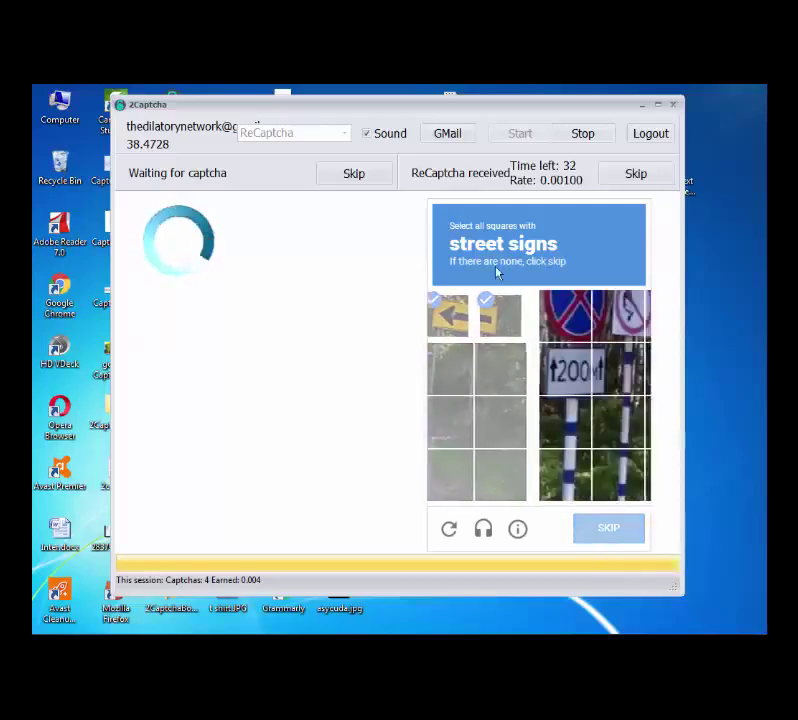
Mark the five squares with the no-parking, 200 and neighbouring signs, and submit with VERIFY.
{"action": "left_click", "coordinate": [511, 316]}
{"action": "left_click", "coordinate": [458, 316]}
{"action": "left_click", "coordinate": [474, 388]}
{"action": "left_click", "coordinate": [511, 370]}
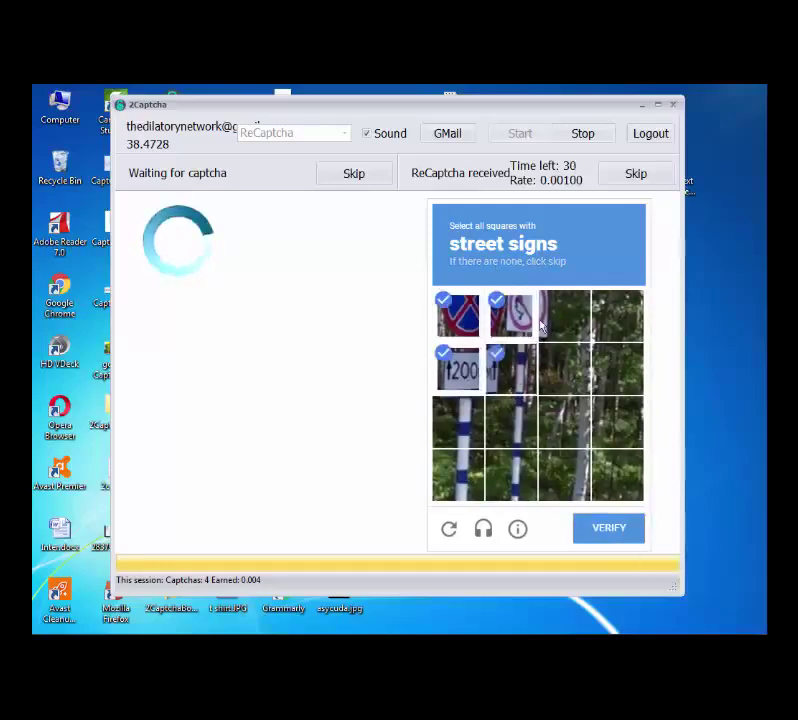
{"action": "left_click", "coordinate": [564, 316]}
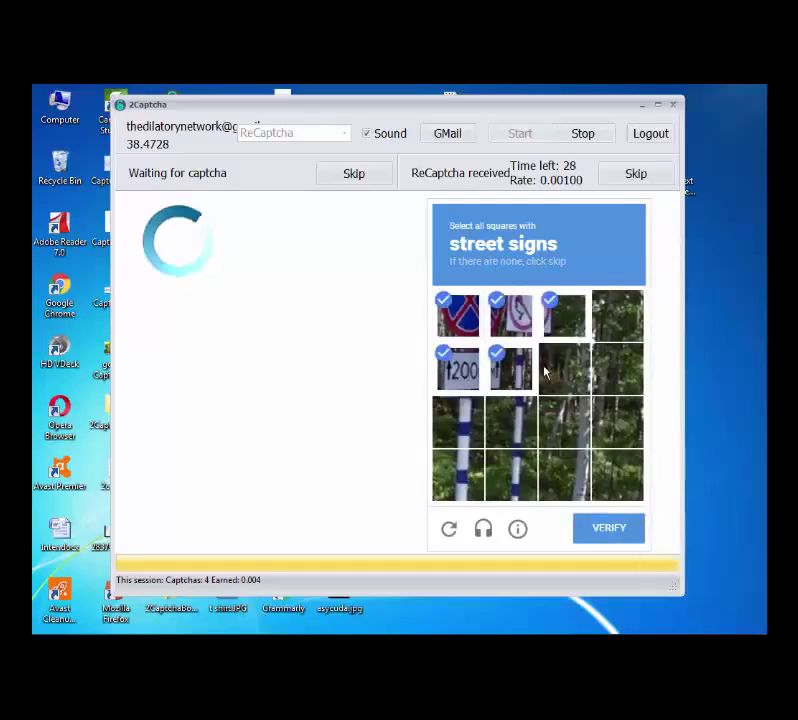
{"action": "left_click", "coordinate": [603, 522]}
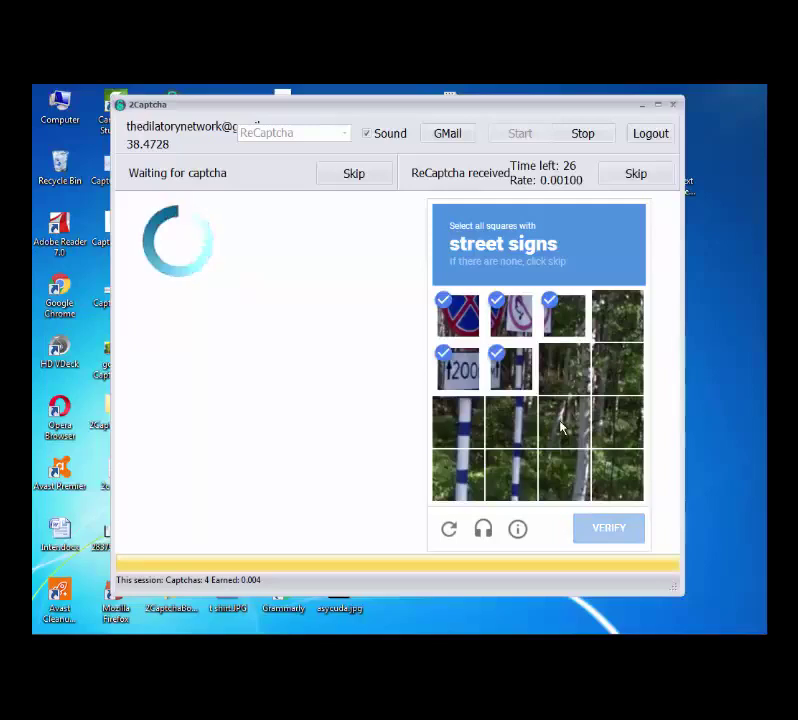